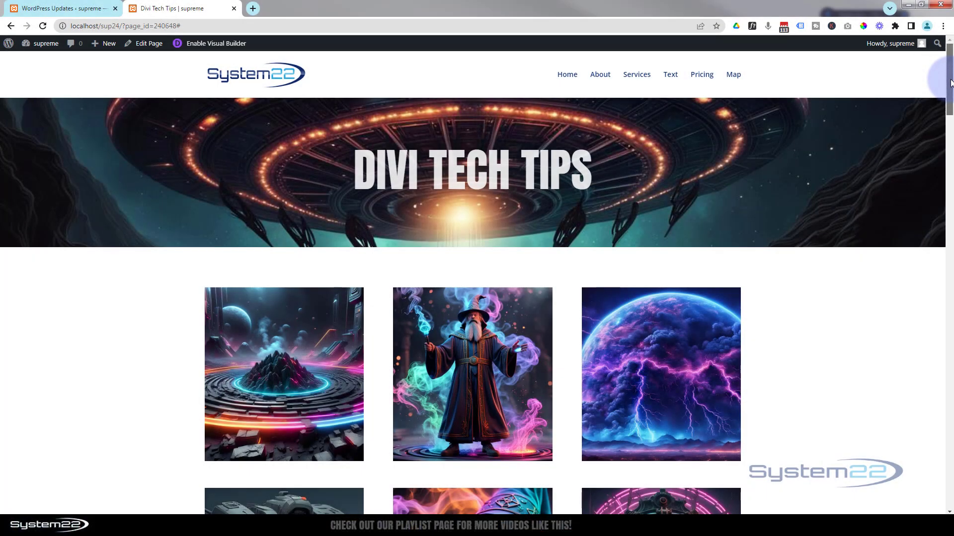
- Examine the hover overlays on the three image cards in the first row of the Divi Tech Tips page
left_click_drag(950, 85, 949, 106)
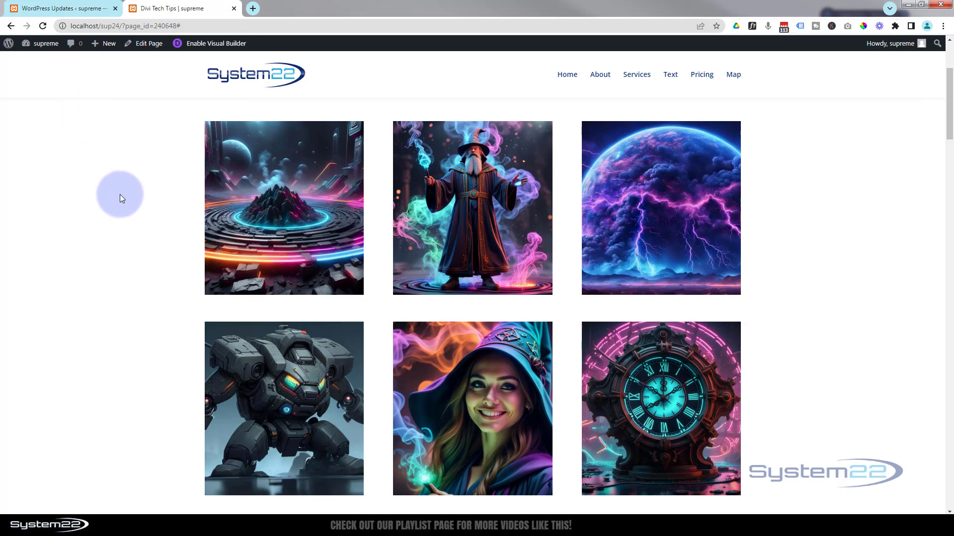
mouse_move(256, 224)
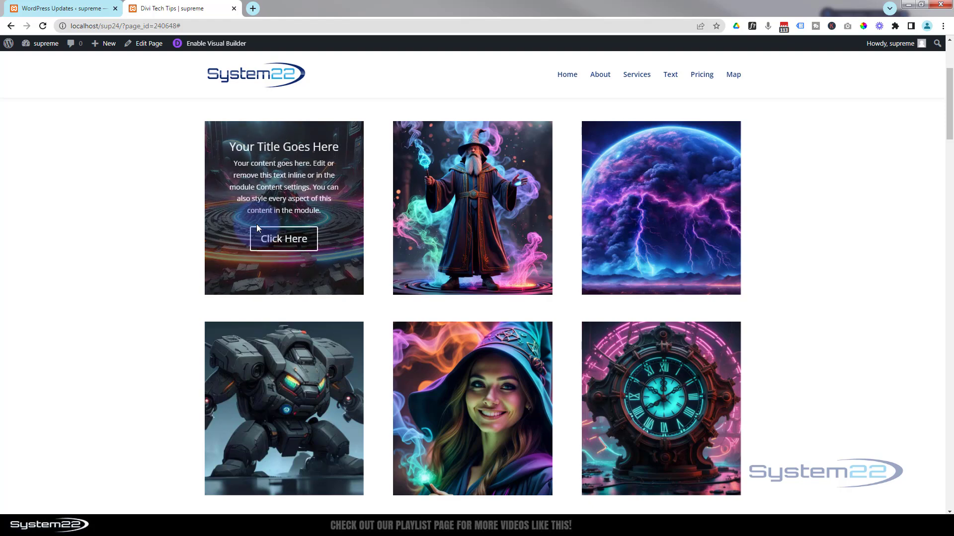
mouse_move(425, 220)
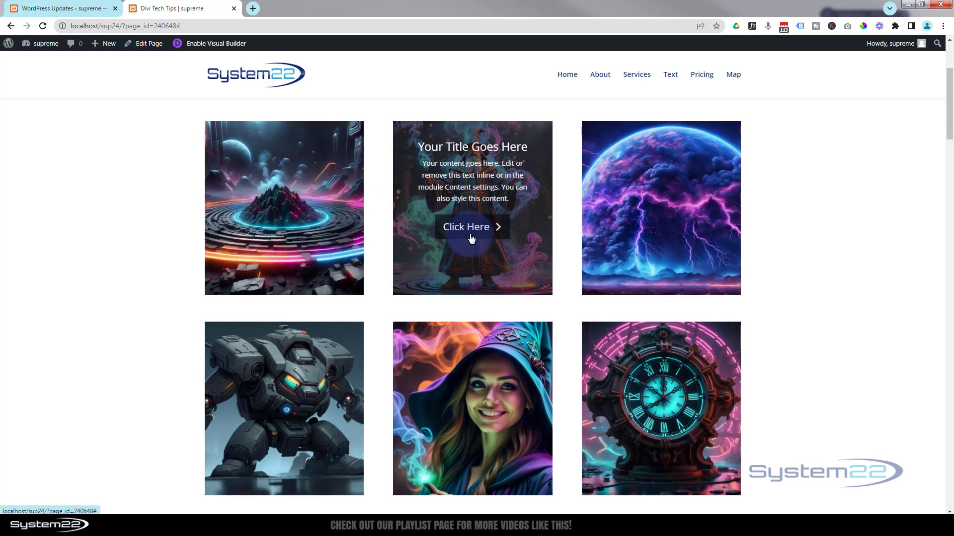
left_click(594, 220)
mouse_move(631, 214)
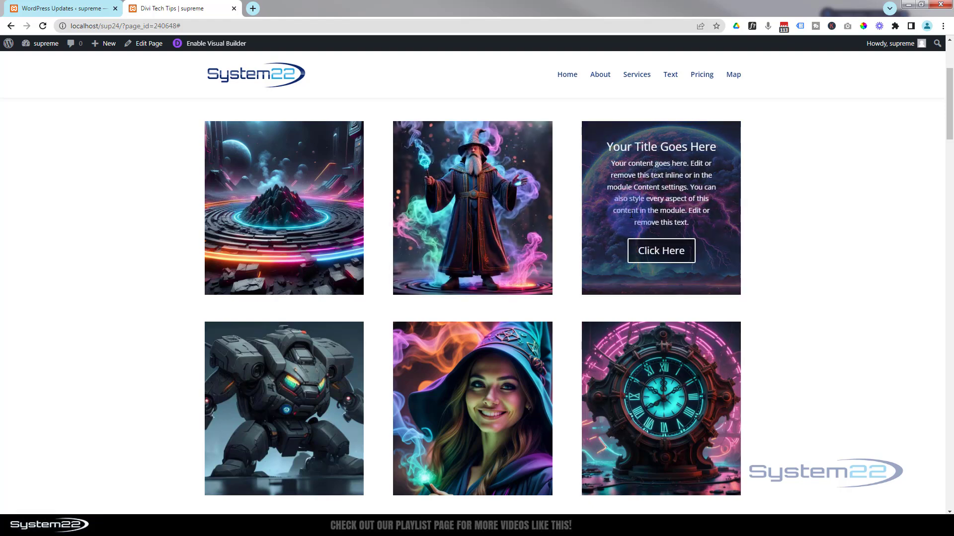
mouse_move(288, 214)
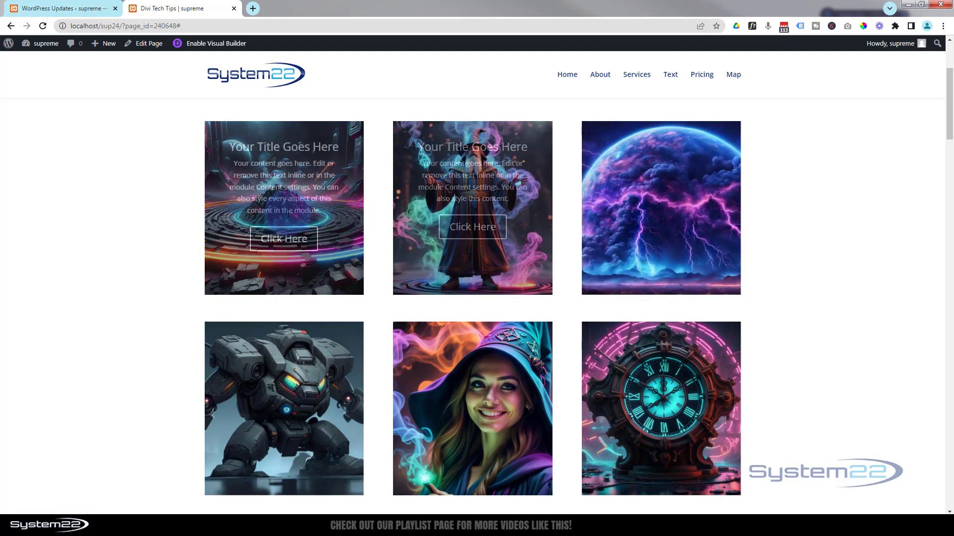
left_click(387, 399)
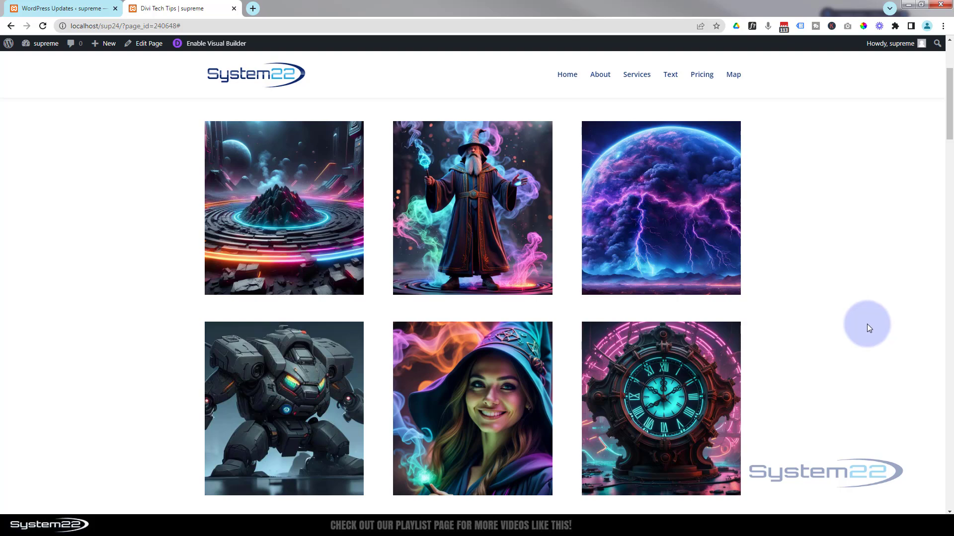
- Preview the page in iPad Air device emulation at 100% zoom and check the tap overlays on the image cards
key("F12")
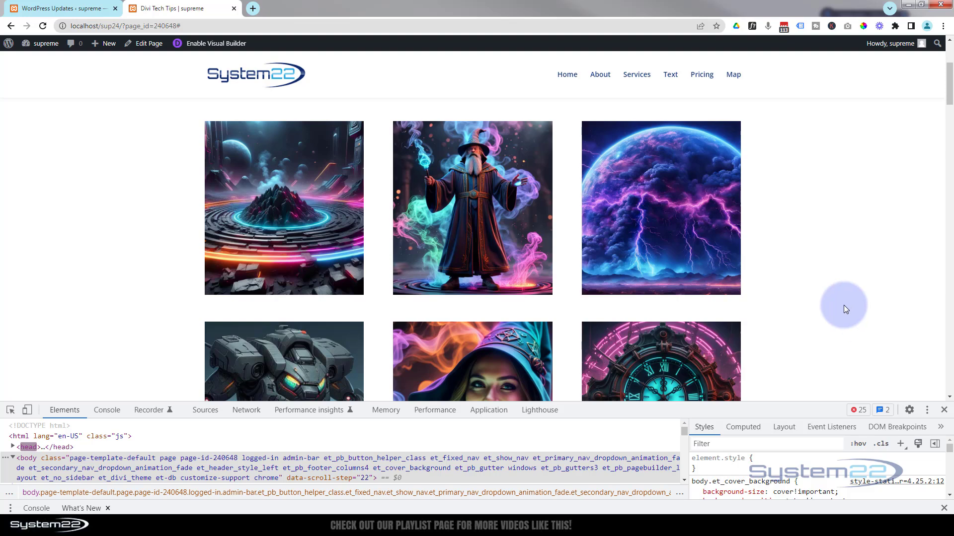
left_click(27, 410)
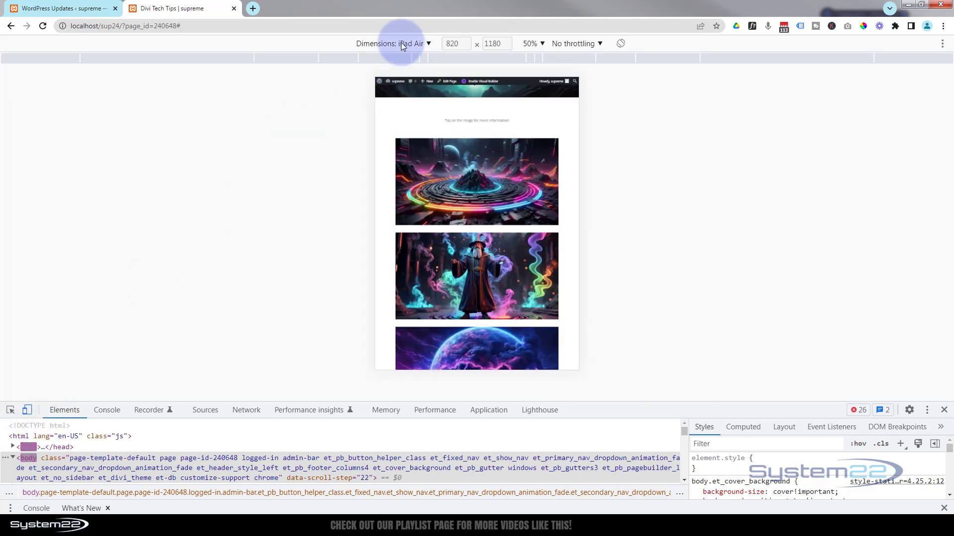
left_click(537, 43)
left_click(545, 78)
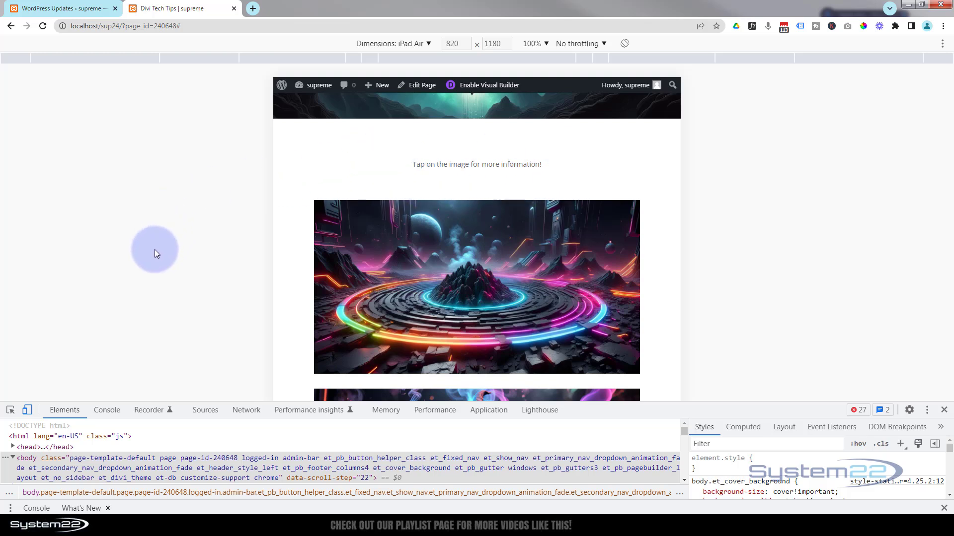
scroll(477, 249, "down", 2)
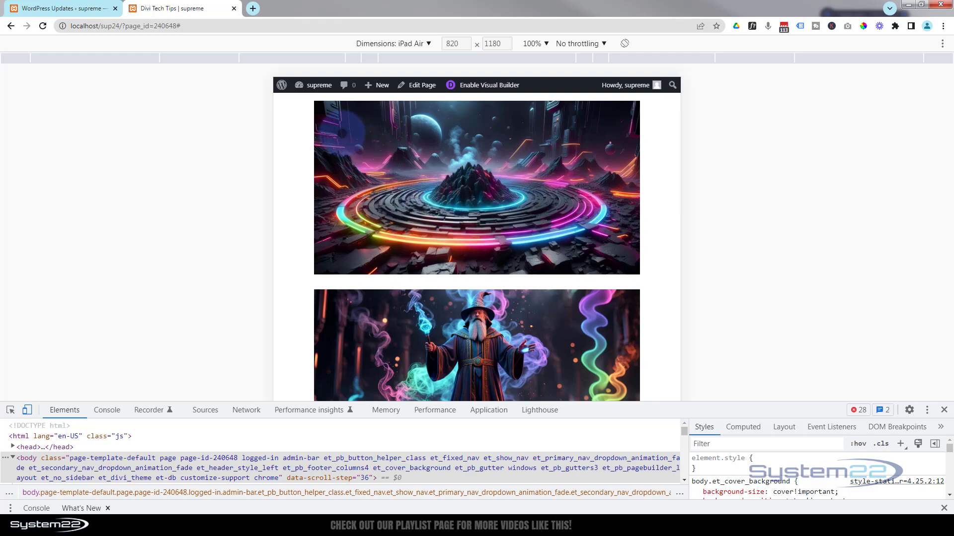
left_click(342, 131)
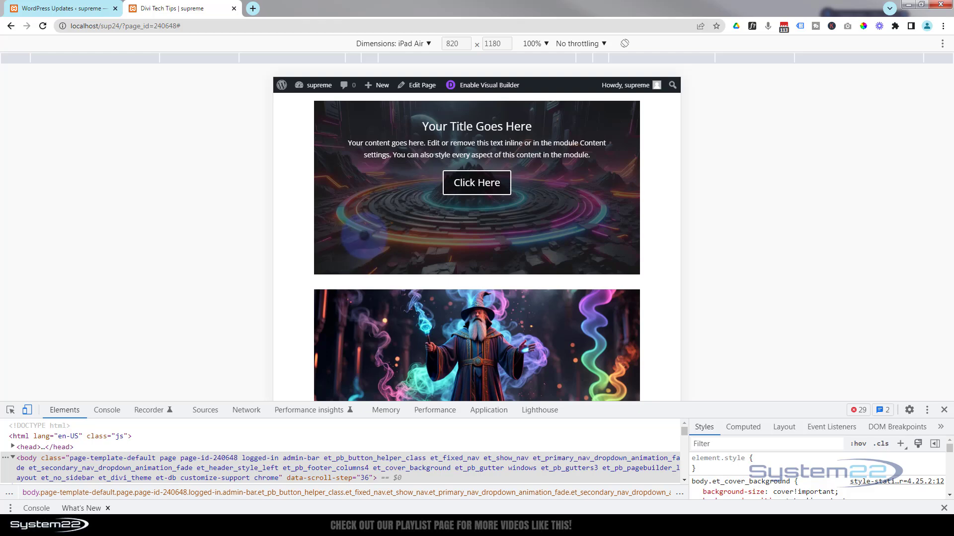
scroll(359, 241, "down", 1)
scroll(353, 238, "down", 1)
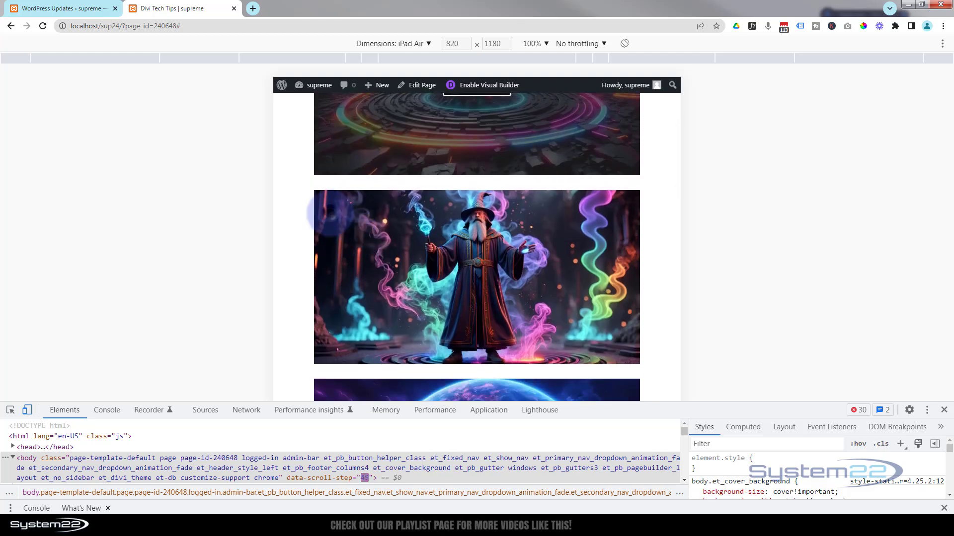
scroll(343, 253, "down", 3)
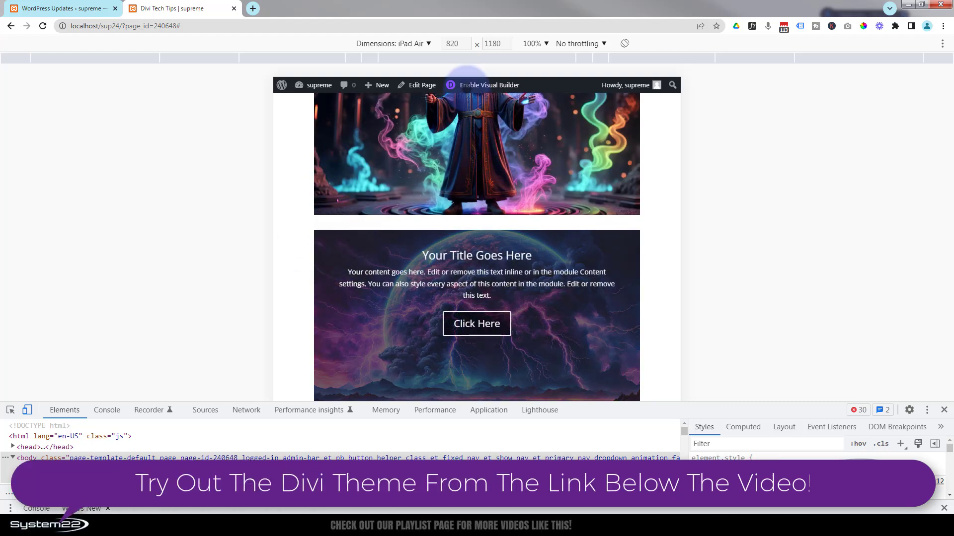
- Preview the page as iPhone 12 Pro, reveal the overlays of the first three image cards, and close the developer tools
left_click(430, 43)
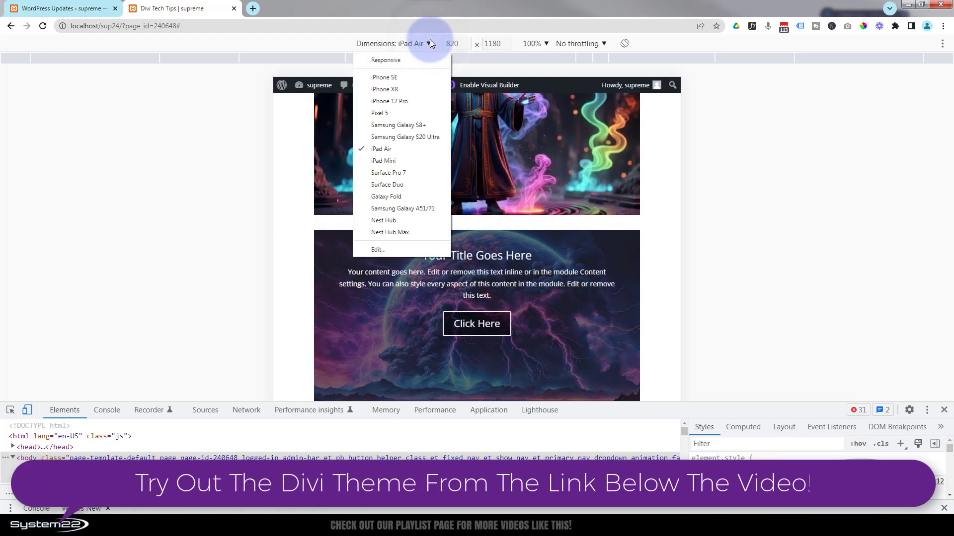
left_click(386, 102)
scroll(477, 231, "up", 5)
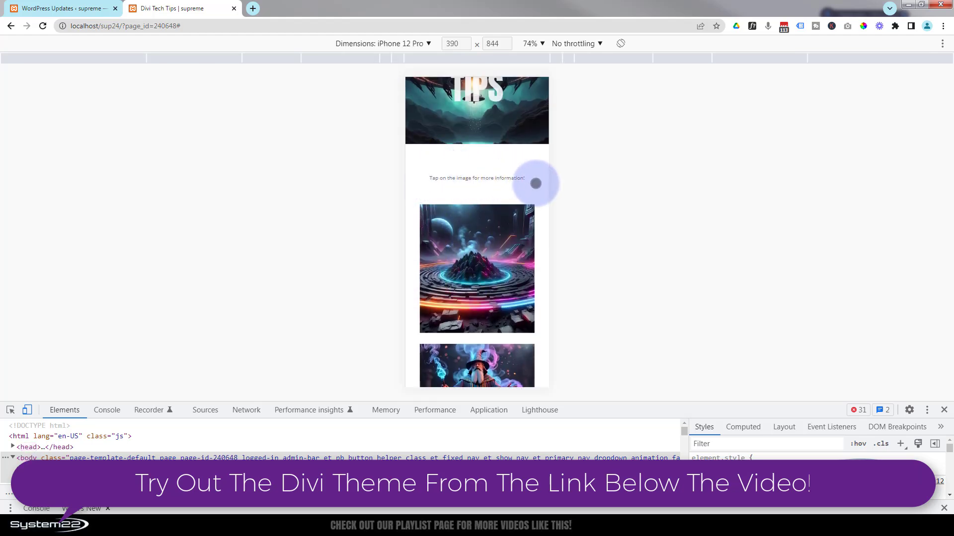
scroll(481, 187, "down", 2)
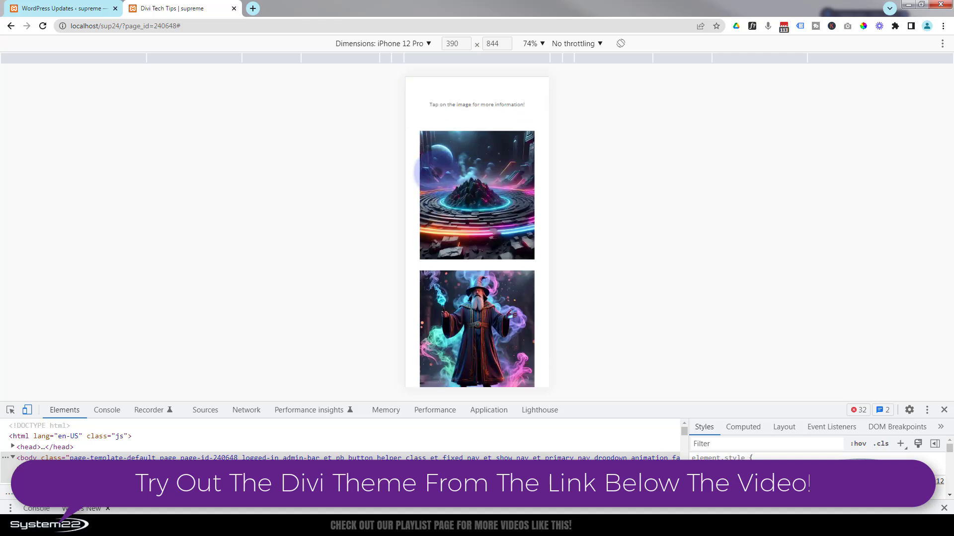
left_click(427, 146)
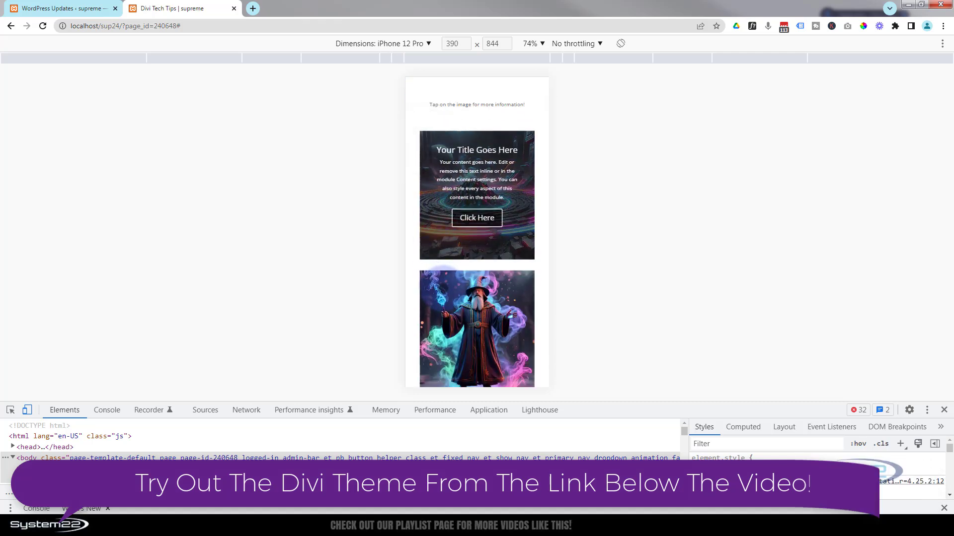
left_click(439, 282)
scroll(440, 283, "down", 2)
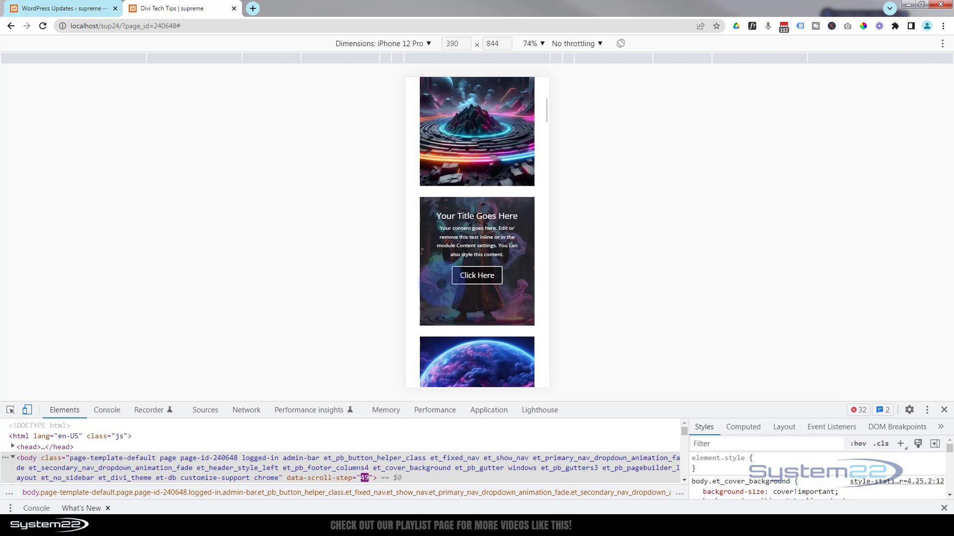
scroll(439, 282, "down", 3)
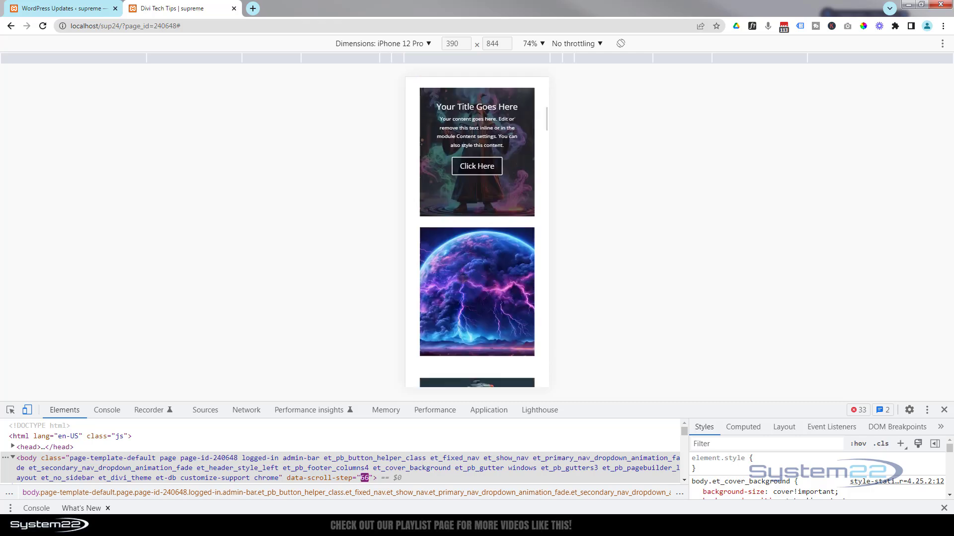
left_click(443, 251)
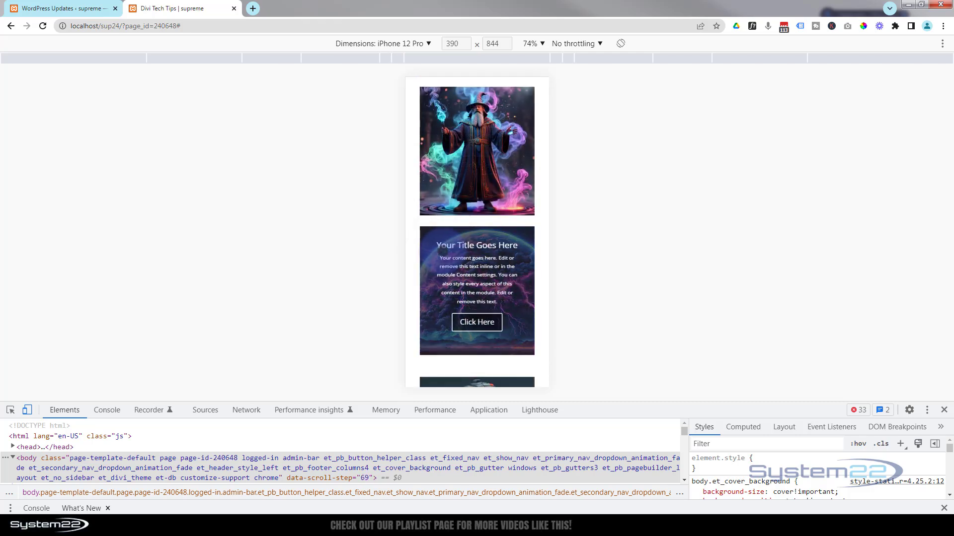
left_click(944, 411)
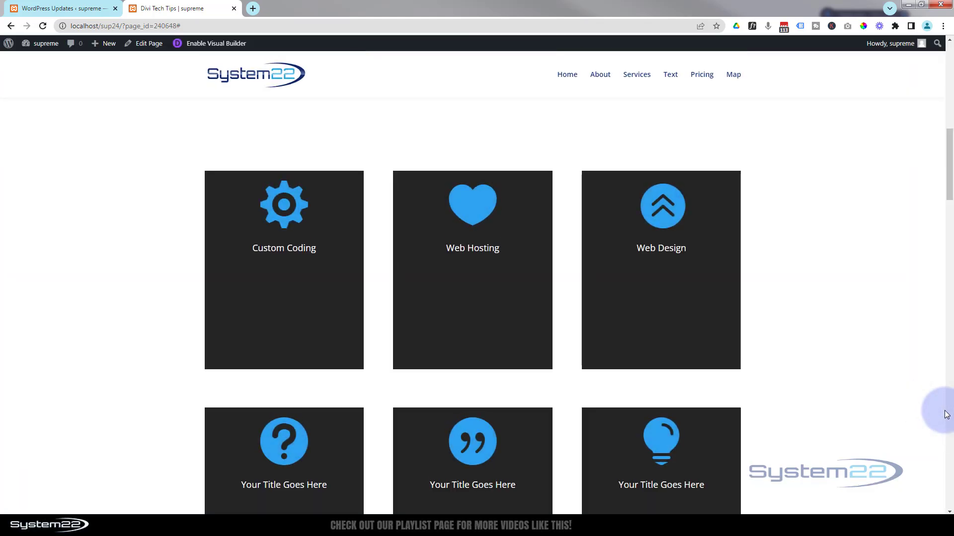
- Enable the Visual Builder and insert a regular section with a three-column row below the image cards
scroll(883, 400, "up", 10)
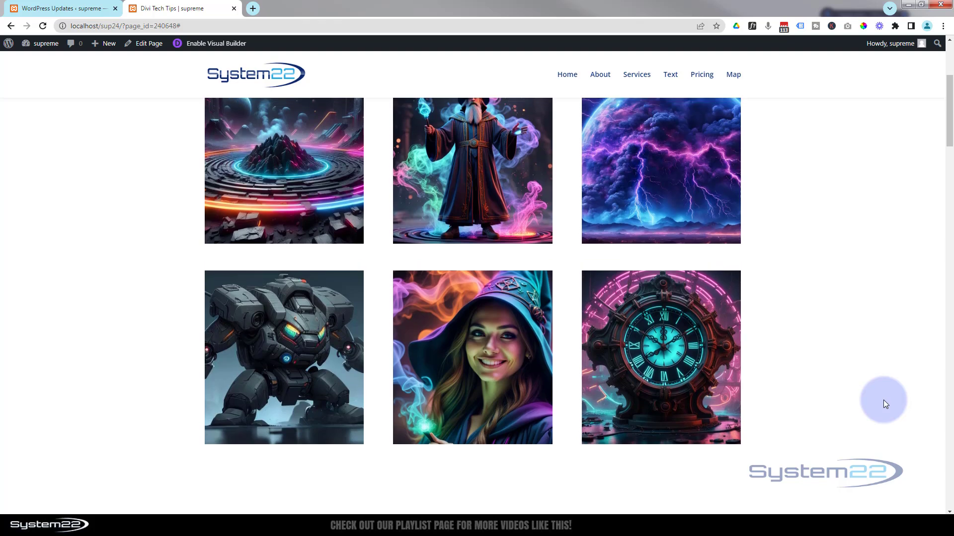
scroll(883, 401, "down", 2)
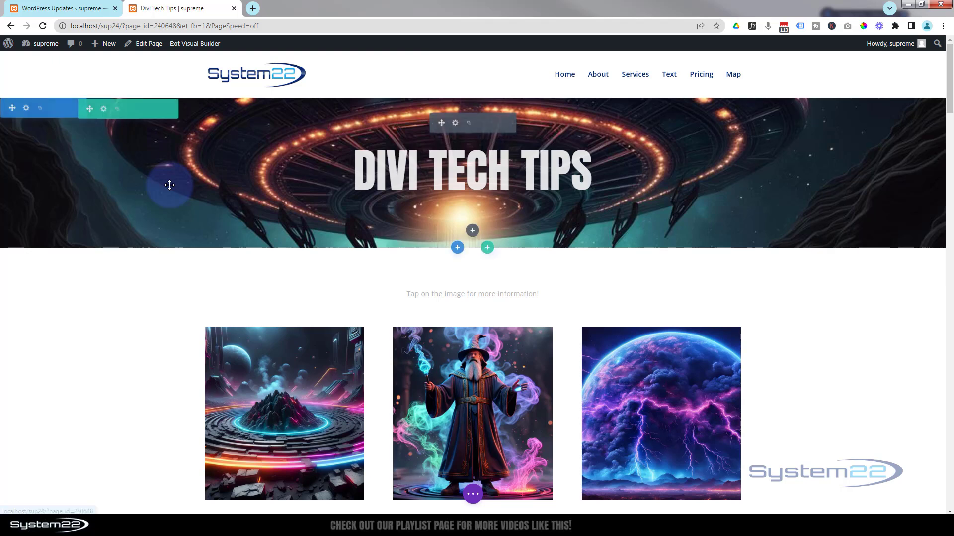
scroll(170, 185, "down", 2)
scroll(170, 185, "down", 7)
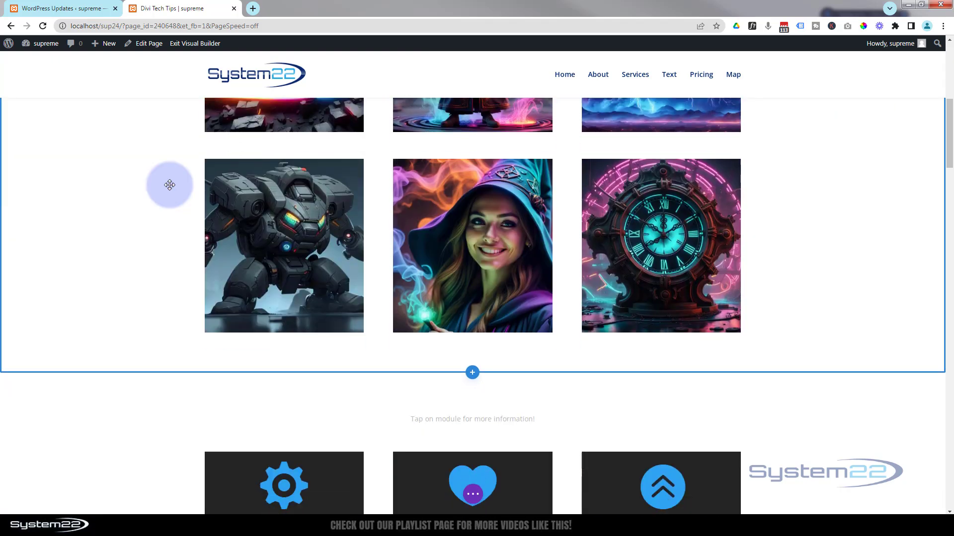
left_click(472, 296)
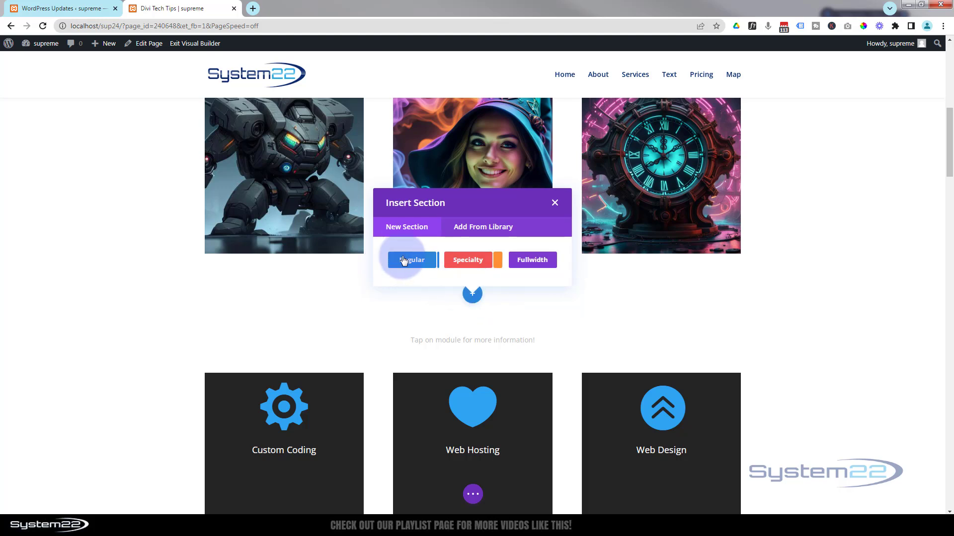
left_click(404, 260)
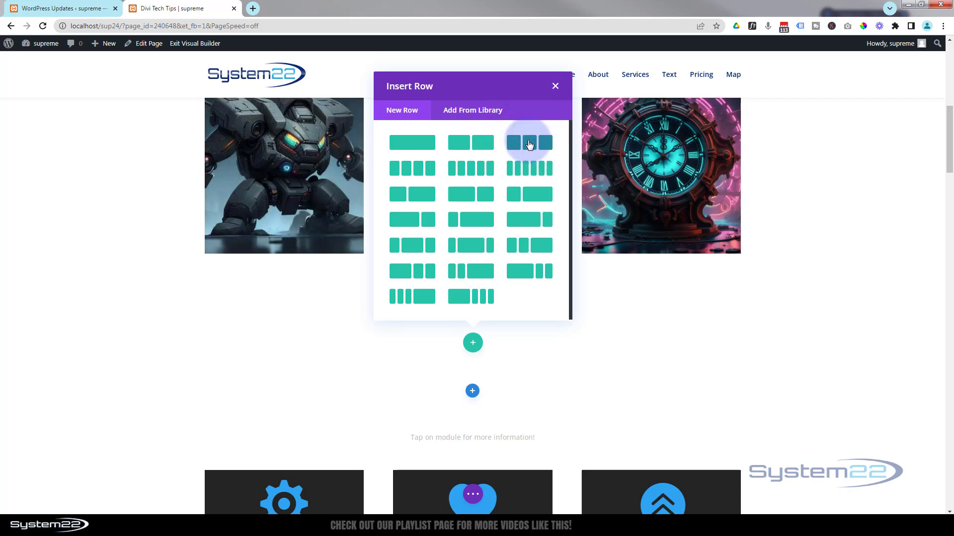
left_click(529, 145)
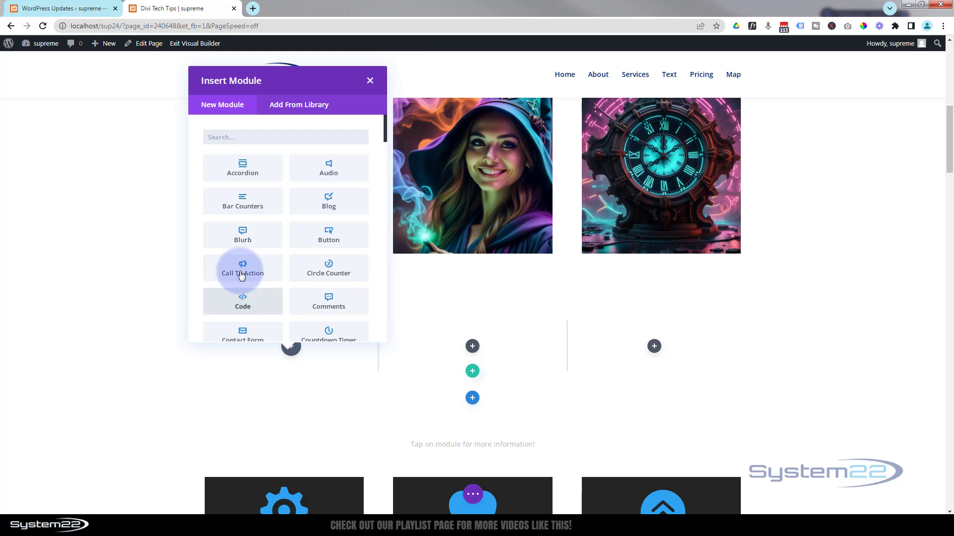
- Add a Call To Action module to the new row's first column and shorten its body text to end at "module Design."
left_click(256, 385)
left_click(694, 390)
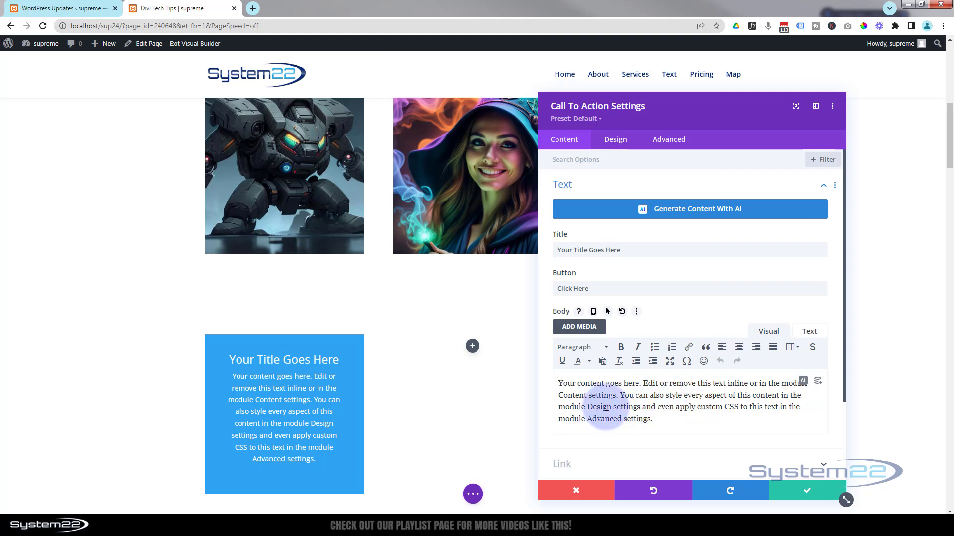
left_click_drag(611, 406, 681, 430)
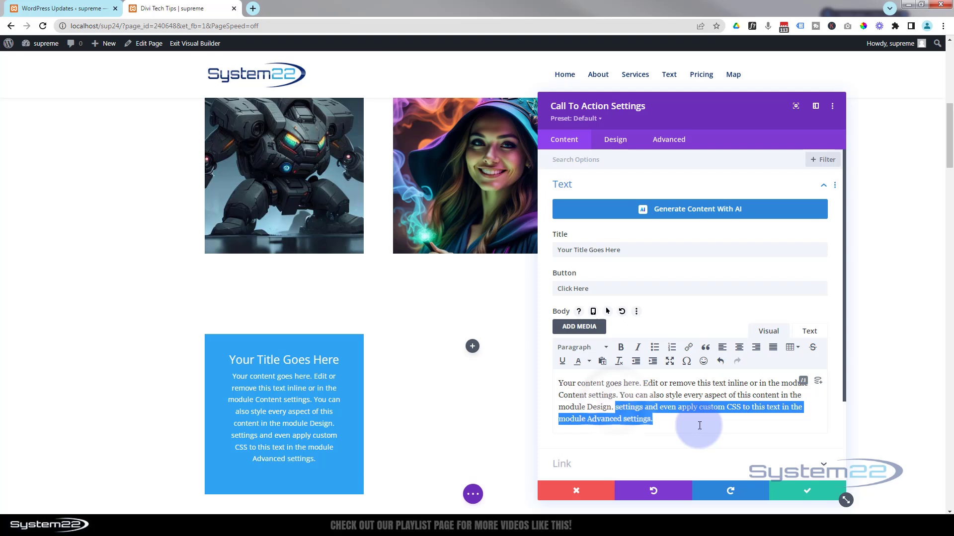
type(".")
scroll(697, 414, "down", 3)
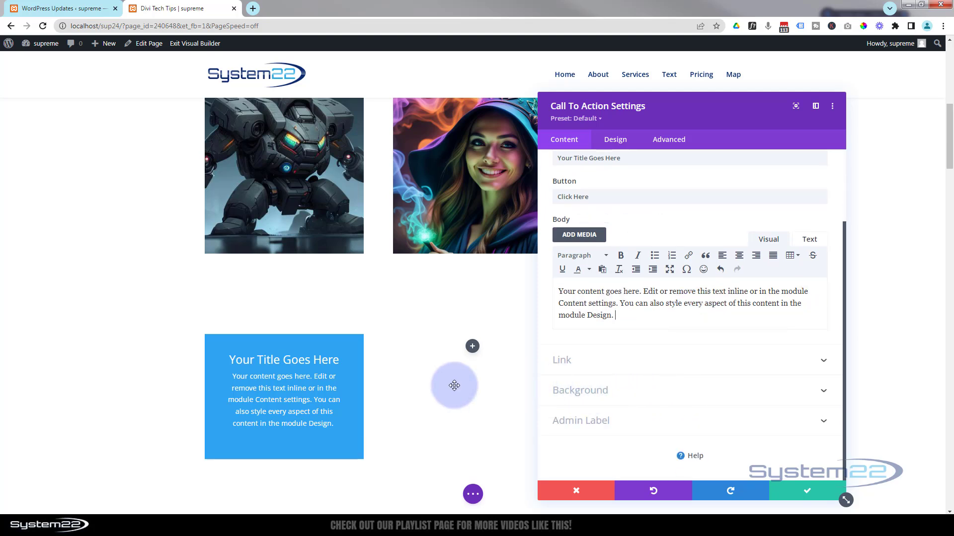
- Set the Call To Action module's button link URL to "#" and save the module settings
left_click(604, 367)
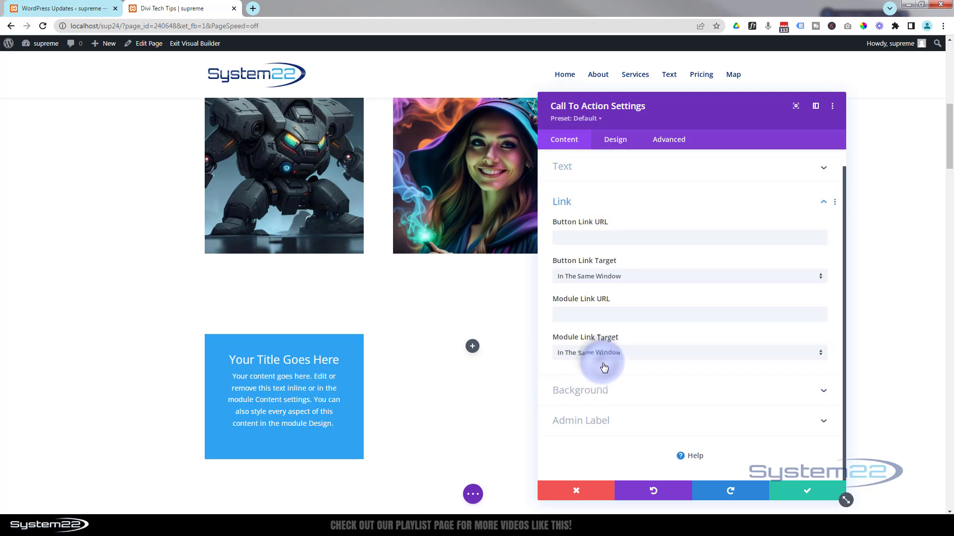
left_click(575, 239)
type("#")
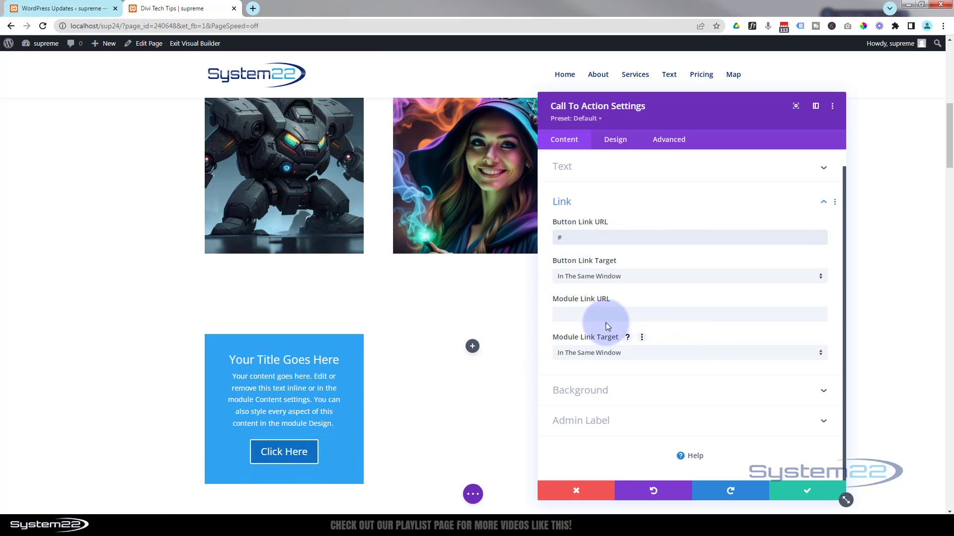
left_click(566, 314)
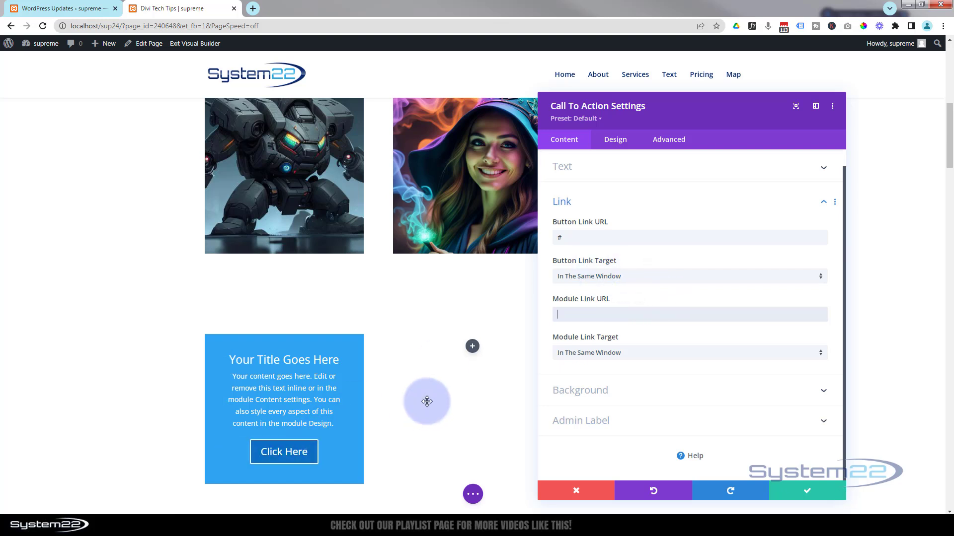
left_click(820, 495)
scroll(303, 311, "up", 3)
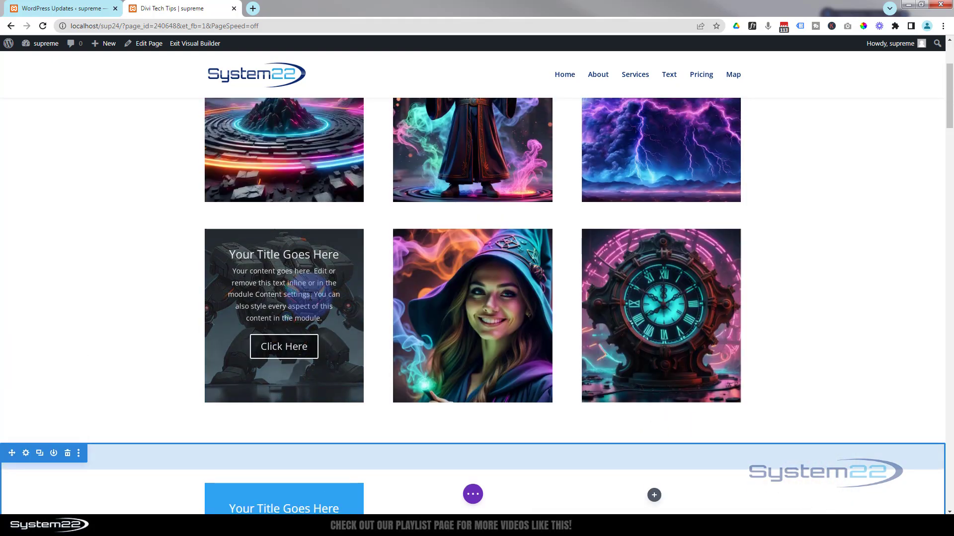
scroll(308, 293, "up", 6)
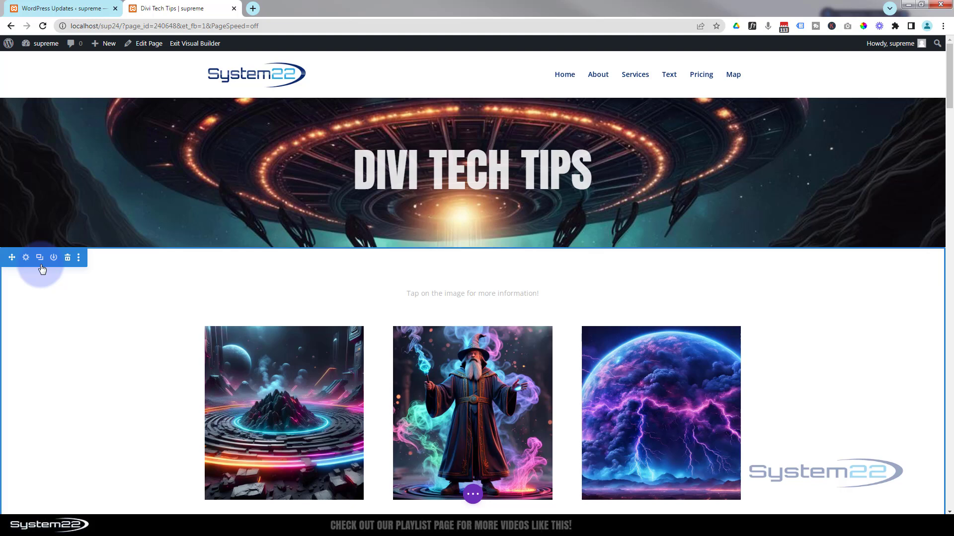
- Delete the old image-card section and set the Call To Action module's background color to rgba(36,36,36,0.76)
left_click(68, 258)
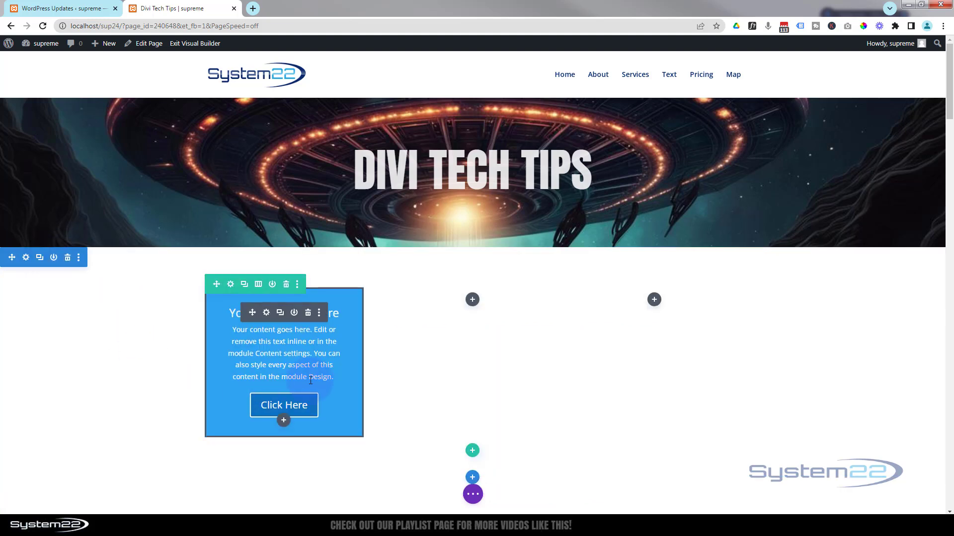
left_click(267, 313)
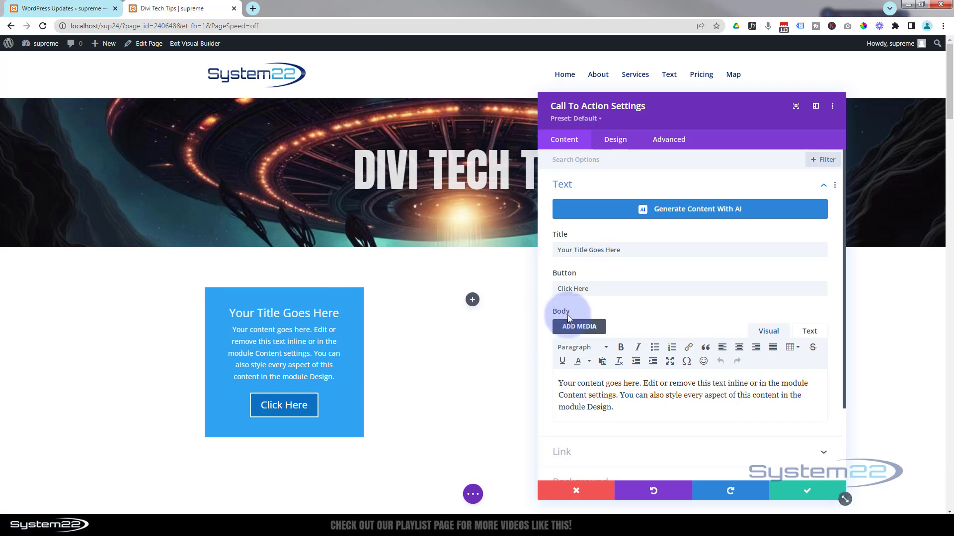
scroll(570, 313, "down", 2)
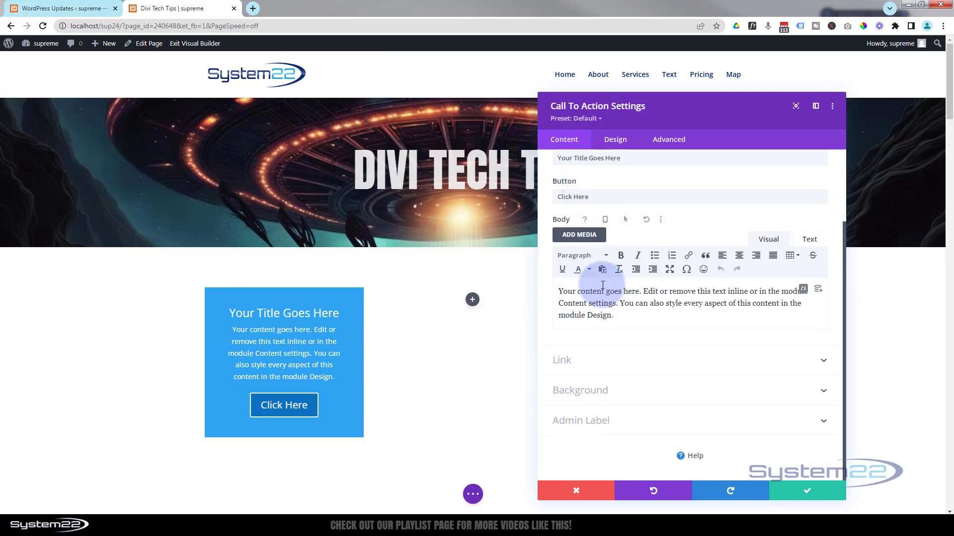
left_click(675, 392)
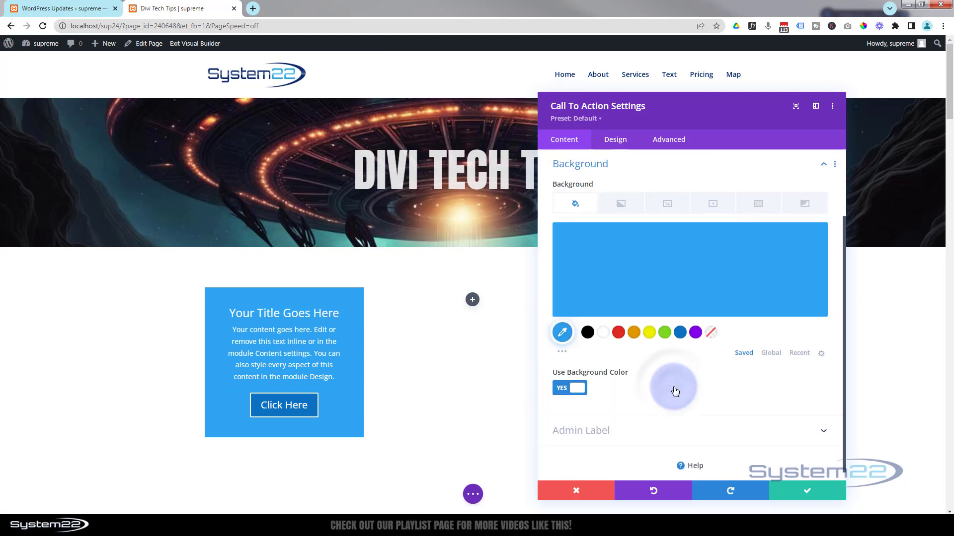
left_click(563, 354)
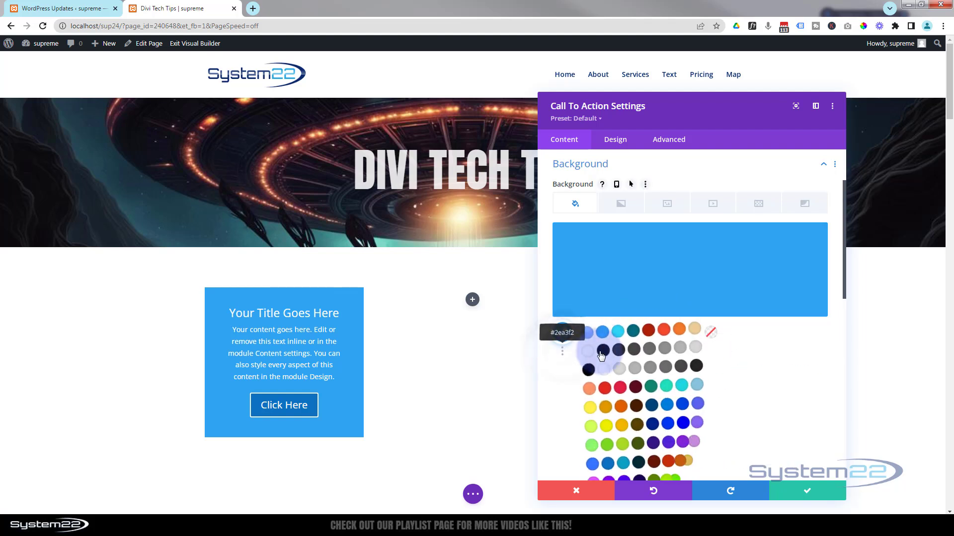
left_click(619, 351)
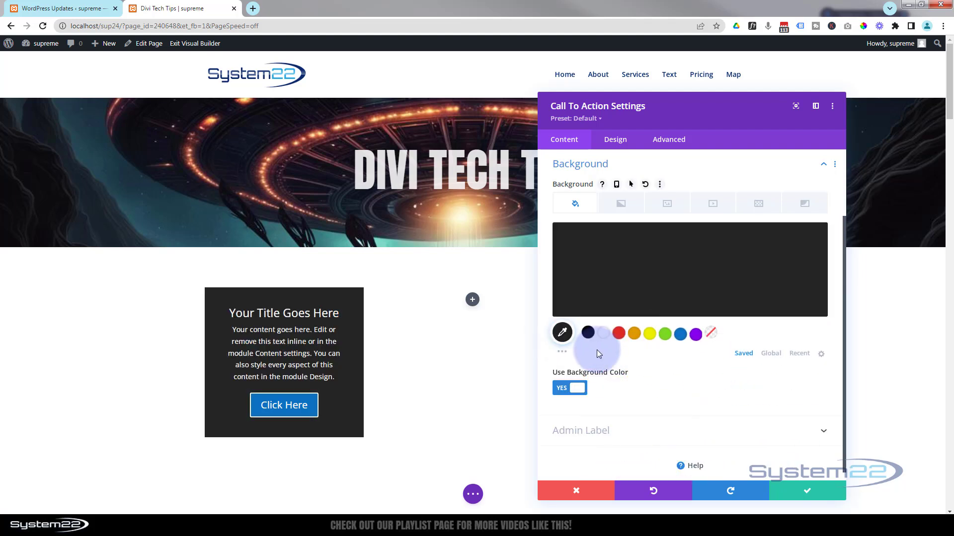
left_click(670, 282)
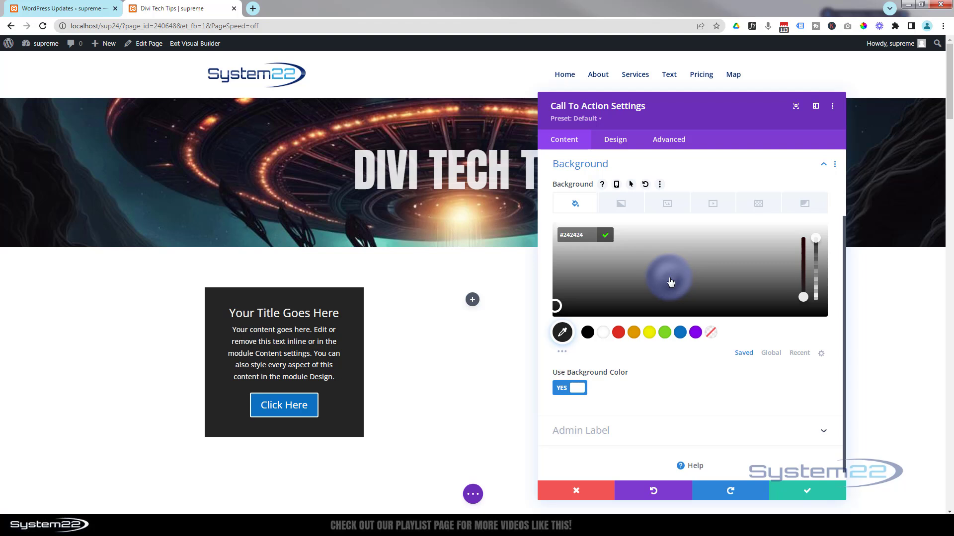
left_click_drag(815, 292, 819, 263)
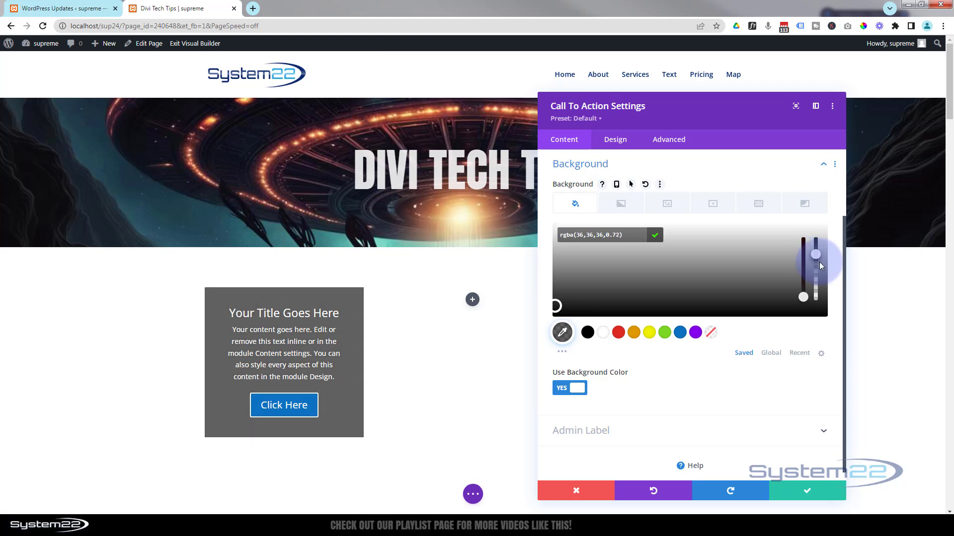
left_click_drag(817, 260, 818, 260)
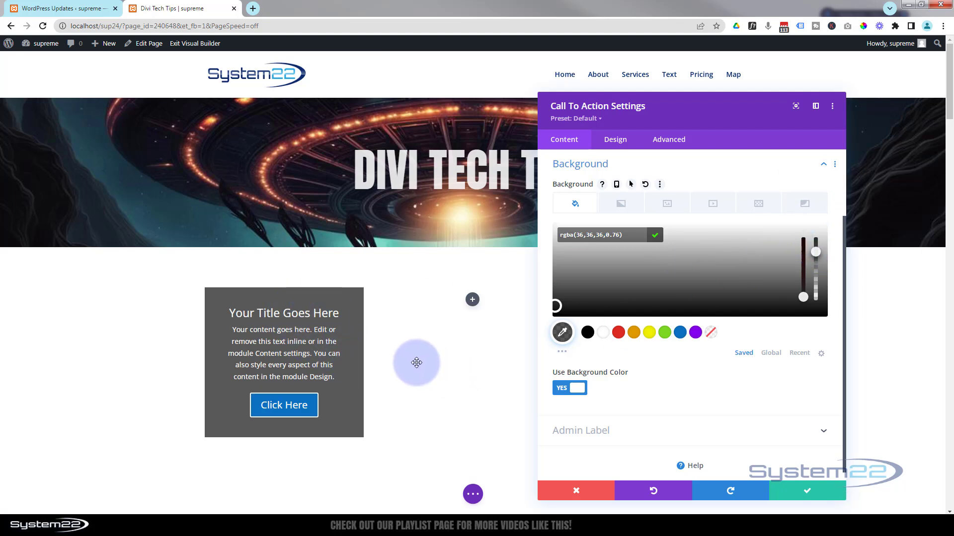
- Enable custom styles for the module's button and set its background to semi-transparent black, rgba(0,0,0,0.36)
left_click(617, 141)
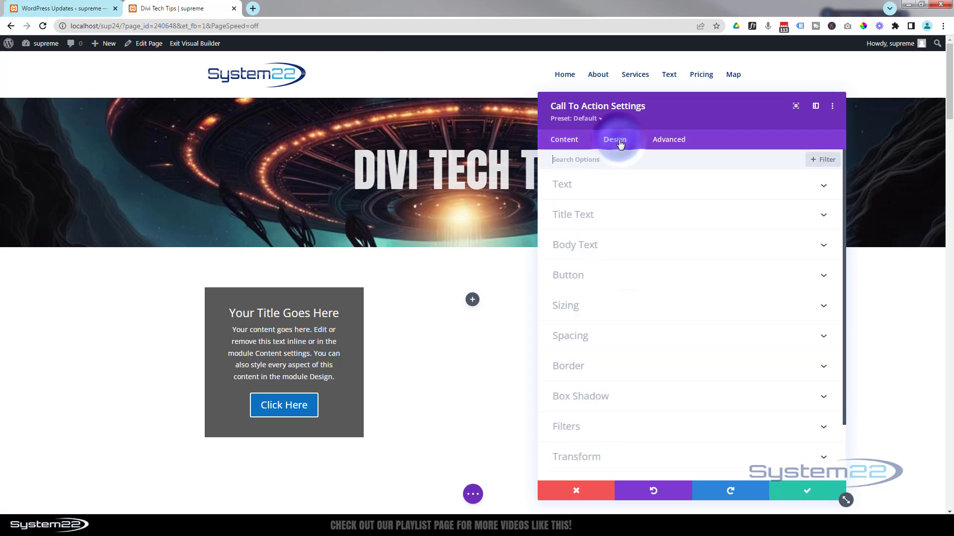
left_click(630, 276)
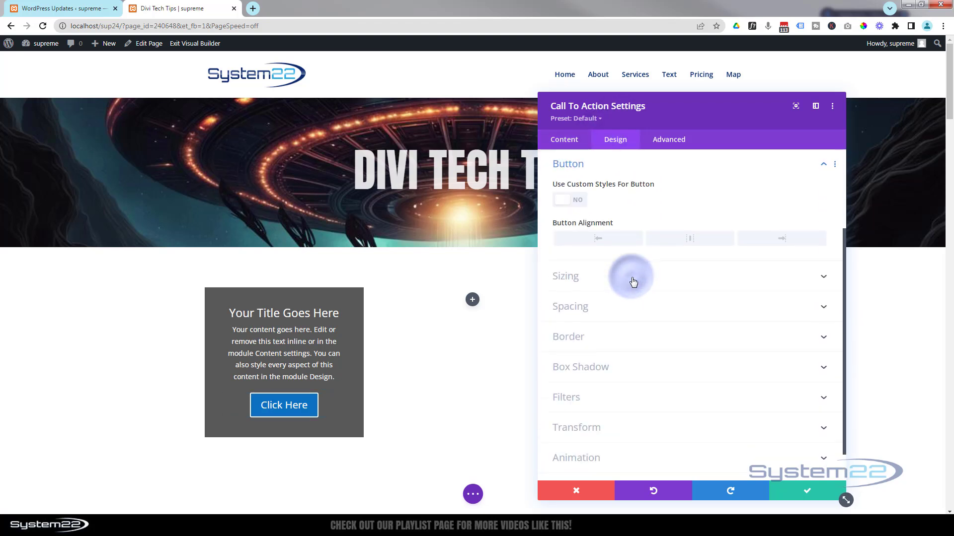
left_click(581, 204)
scroll(631, 272, "down", 4)
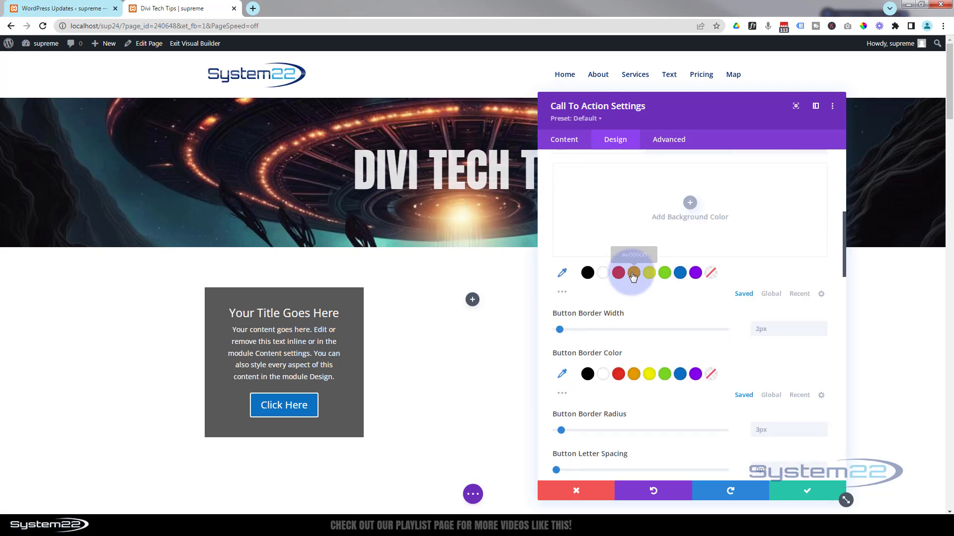
left_click(588, 273)
left_click(654, 231)
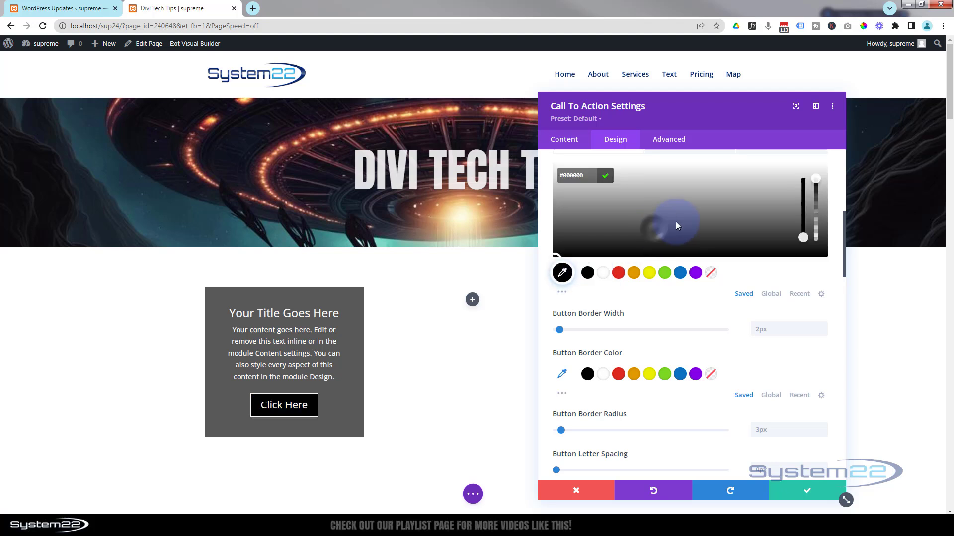
left_click_drag(817, 181, 817, 228)
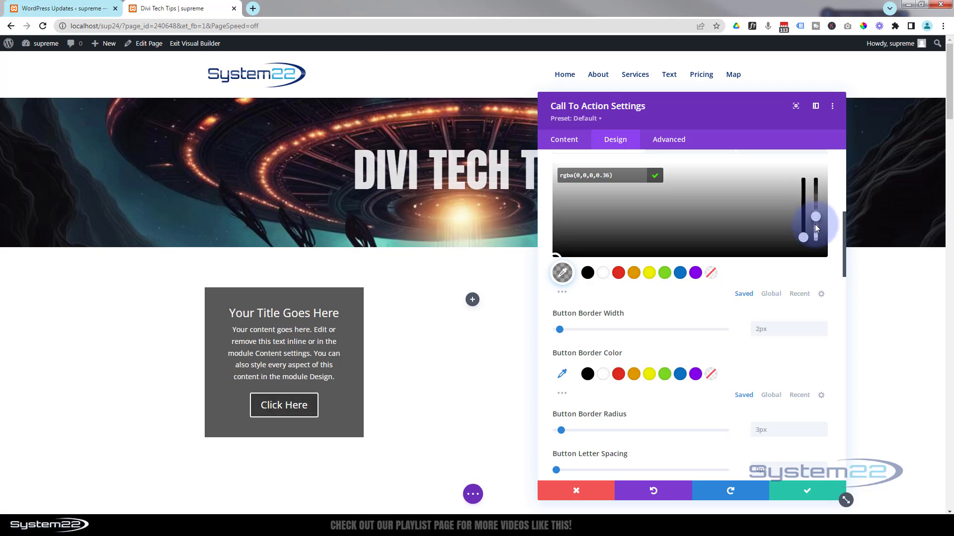
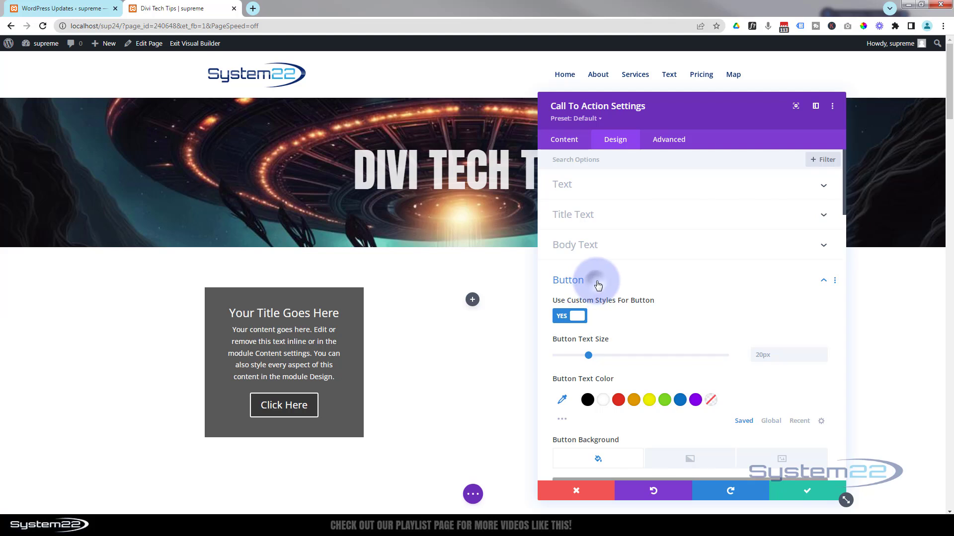
left_click(597, 286)
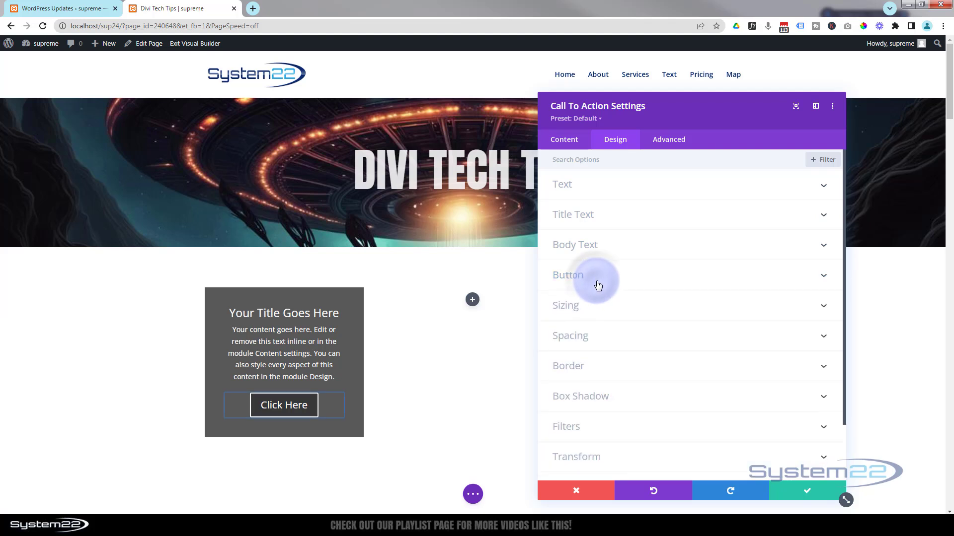
- Set the Call To Action module's height to 350px in its sizing options
left_click(634, 312)
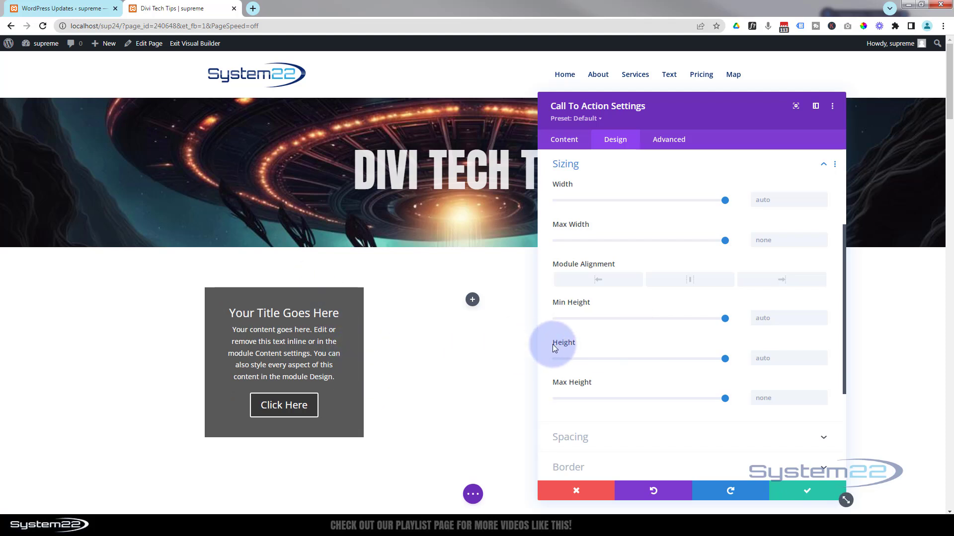
left_click(743, 358)
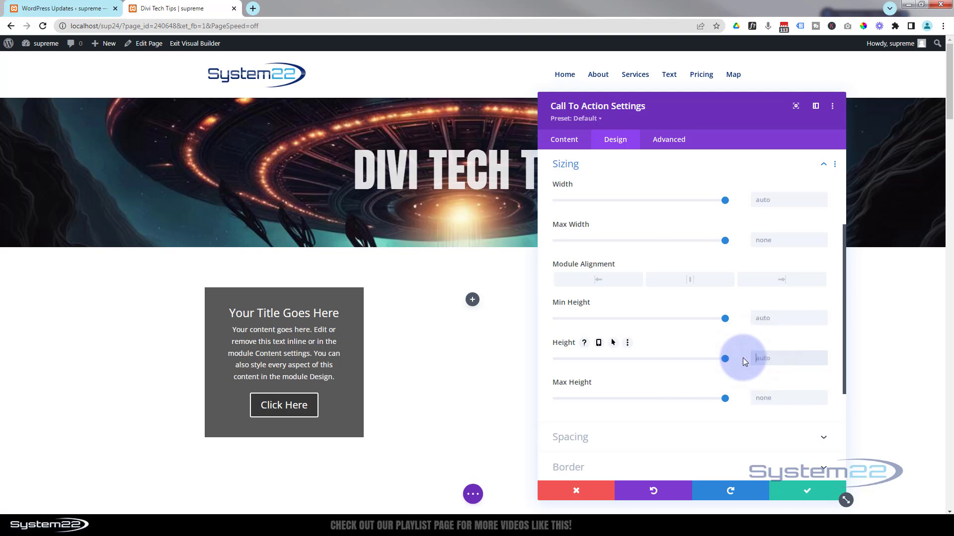
type("350px")
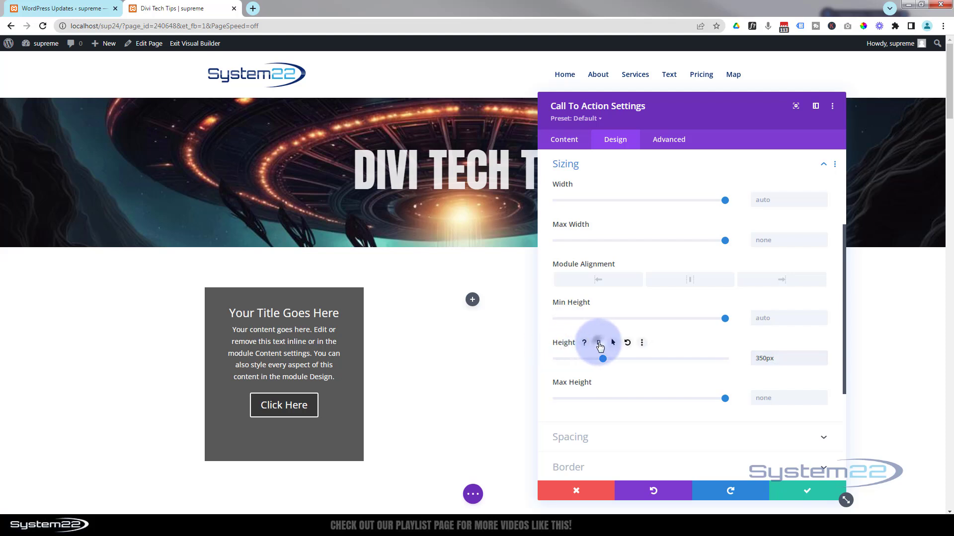
- Check the module's height in the tablet and phone views, return to desktop, and save the module settings
left_click(599, 343)
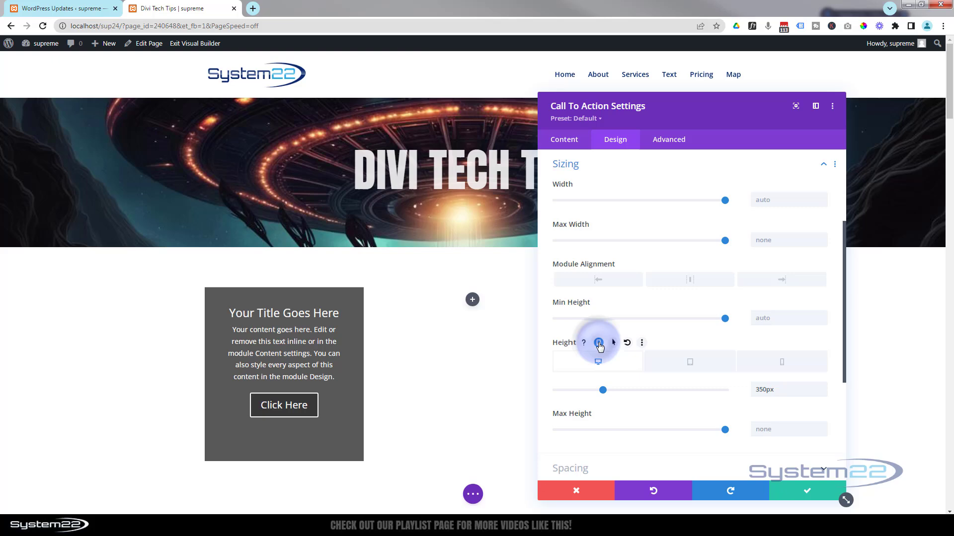
left_click(691, 368)
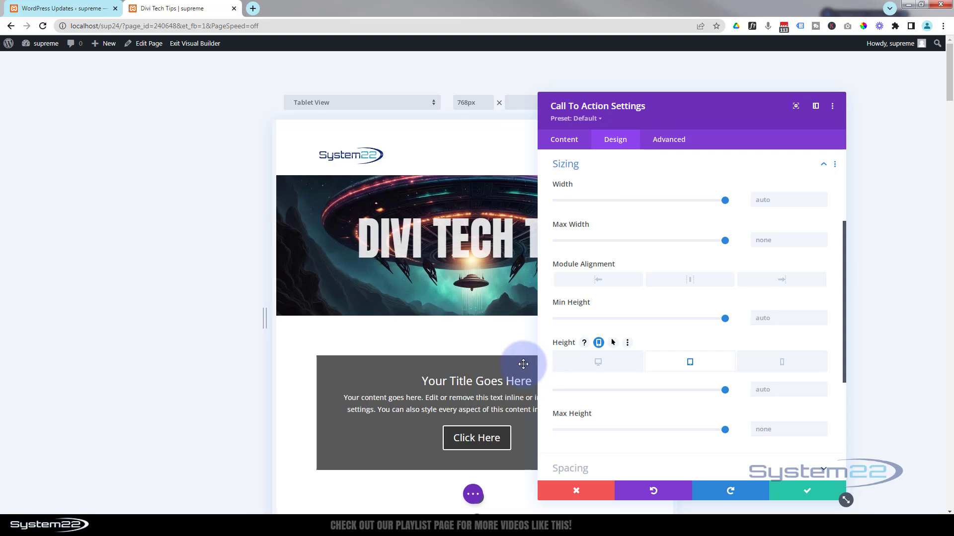
scroll(523, 364, "down", 1)
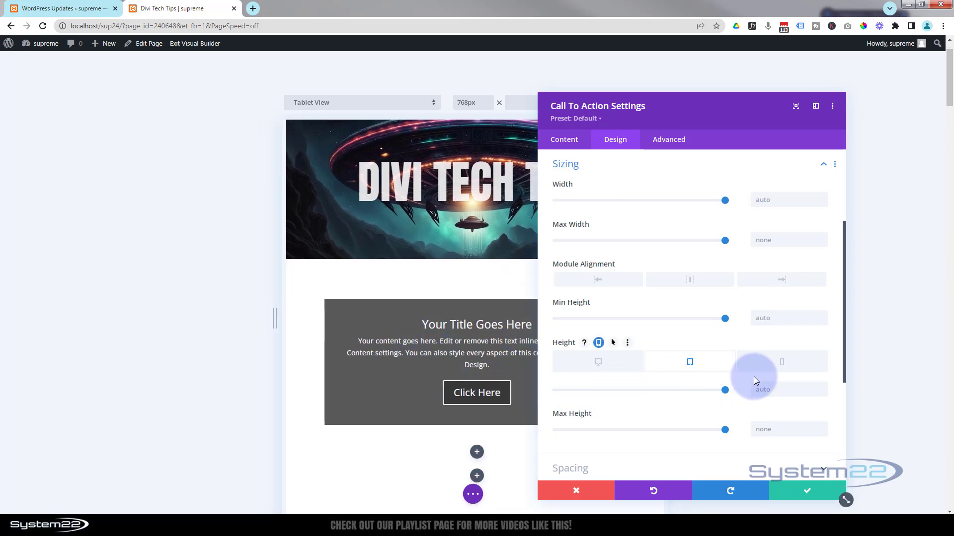
left_click(780, 367)
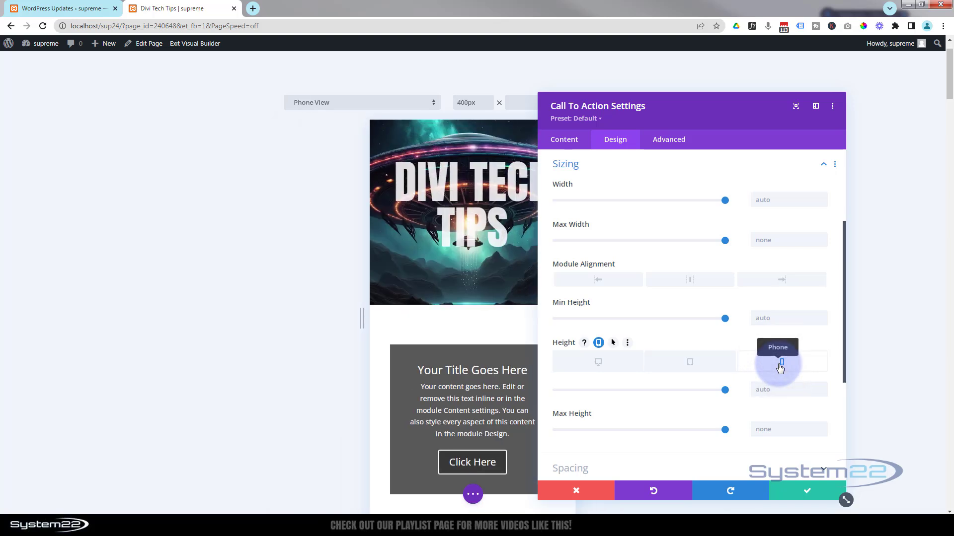
scroll(422, 347, "down", 3)
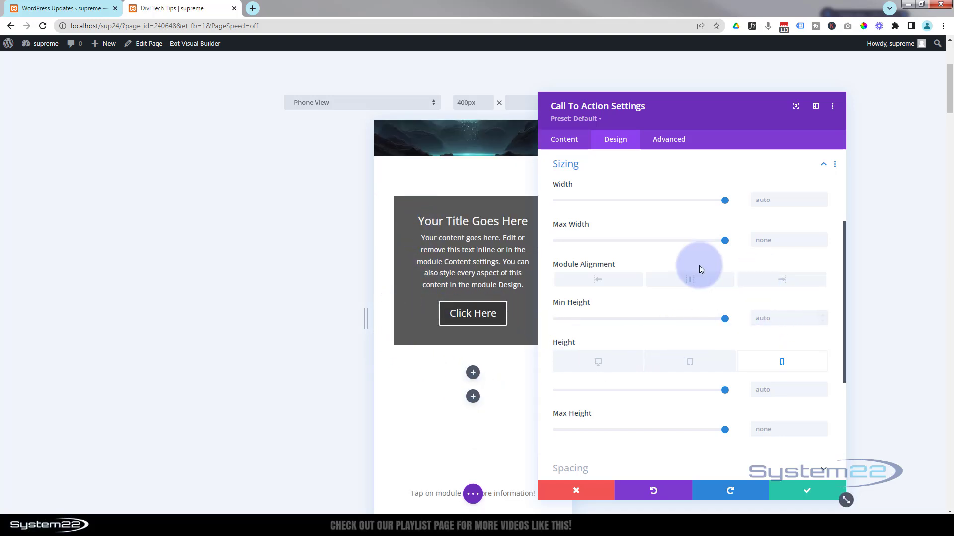
scroll(482, 399, "up", 1)
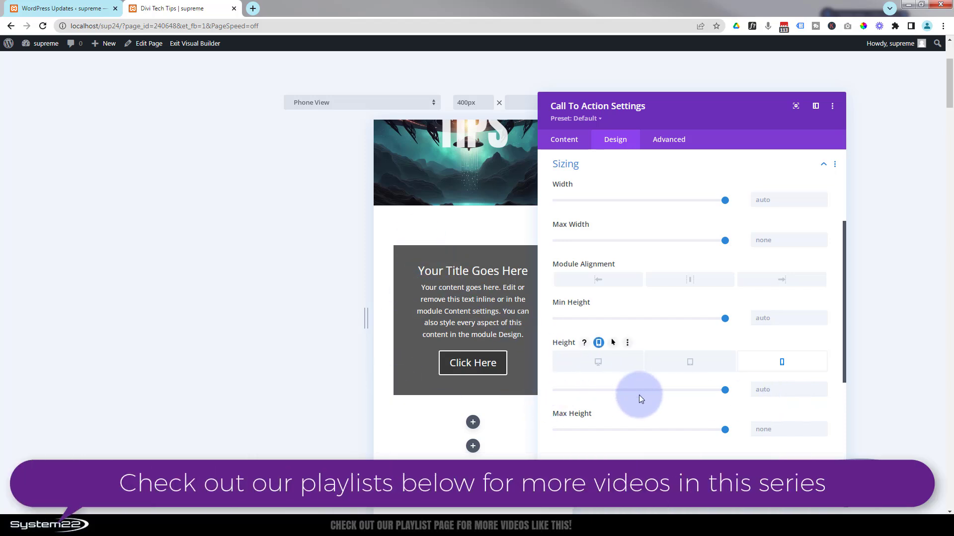
left_click(587, 363)
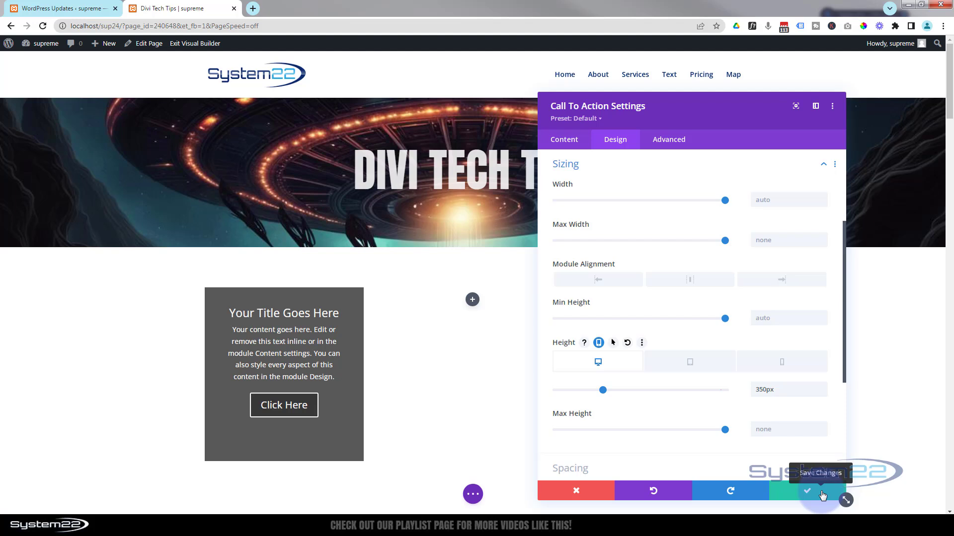
left_click(822, 495)
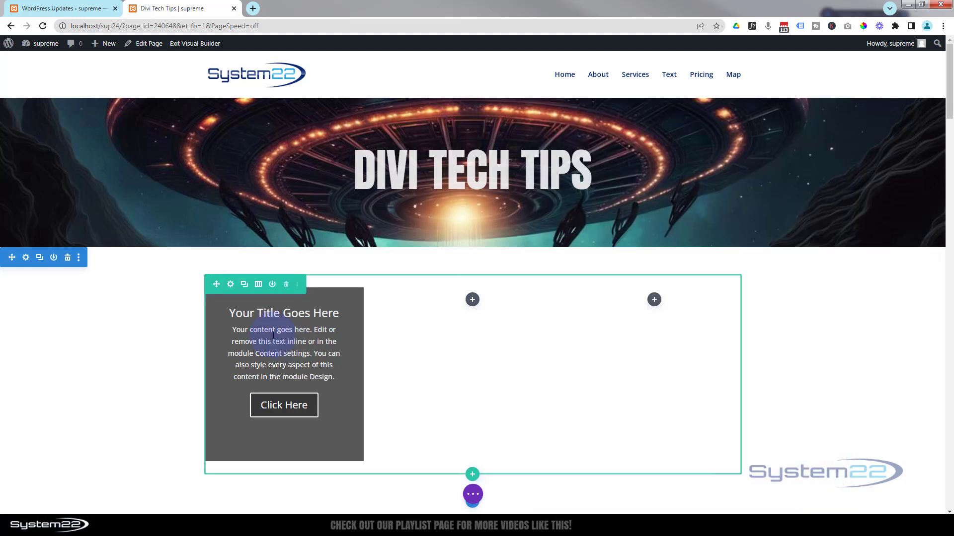
- Set the row's first column background to the media library image of a dark mountain ringed by neon circles, and save the column settings
left_click(232, 286)
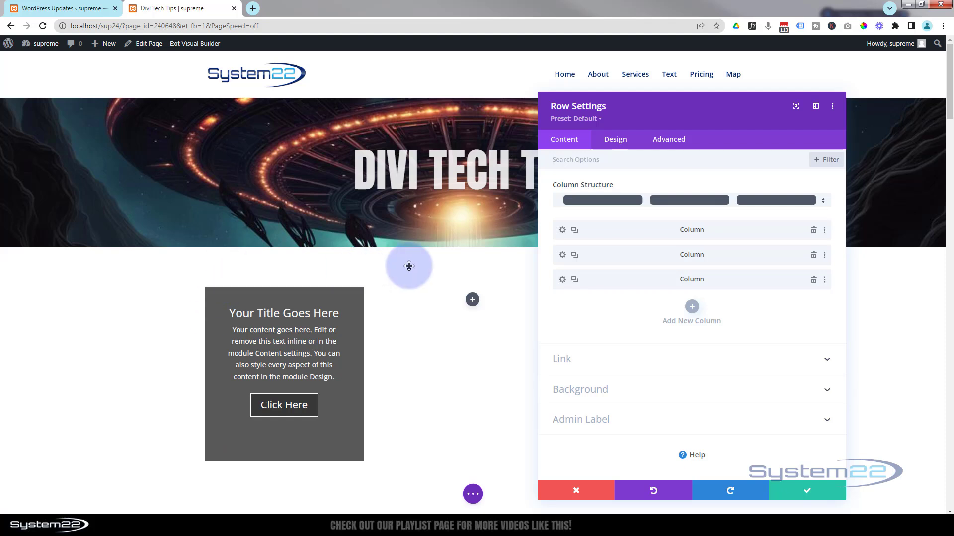
left_click(560, 231)
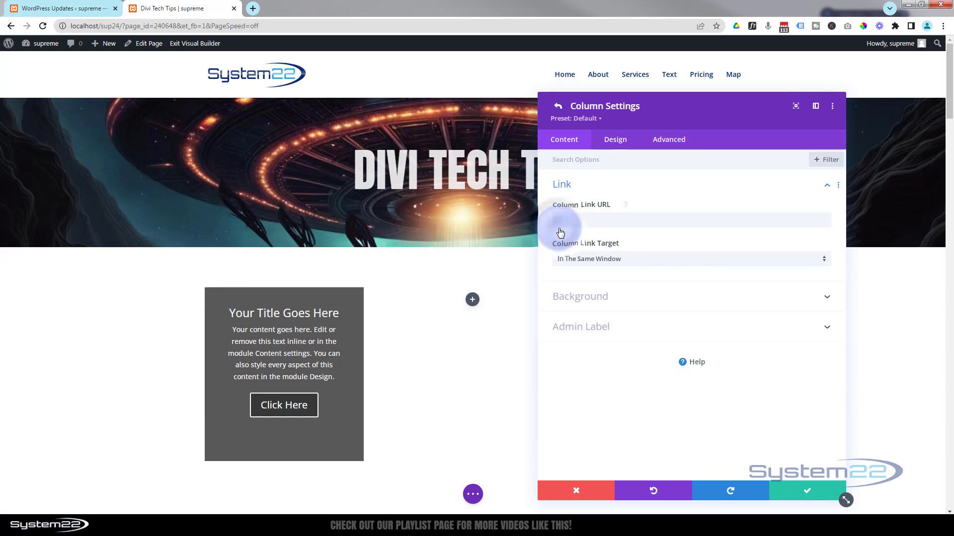
left_click(639, 298)
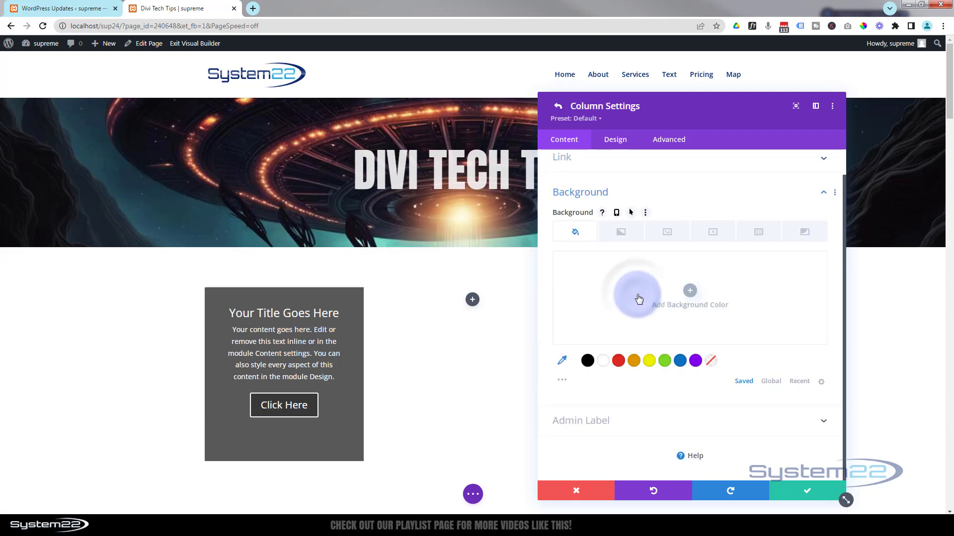
left_click(582, 234)
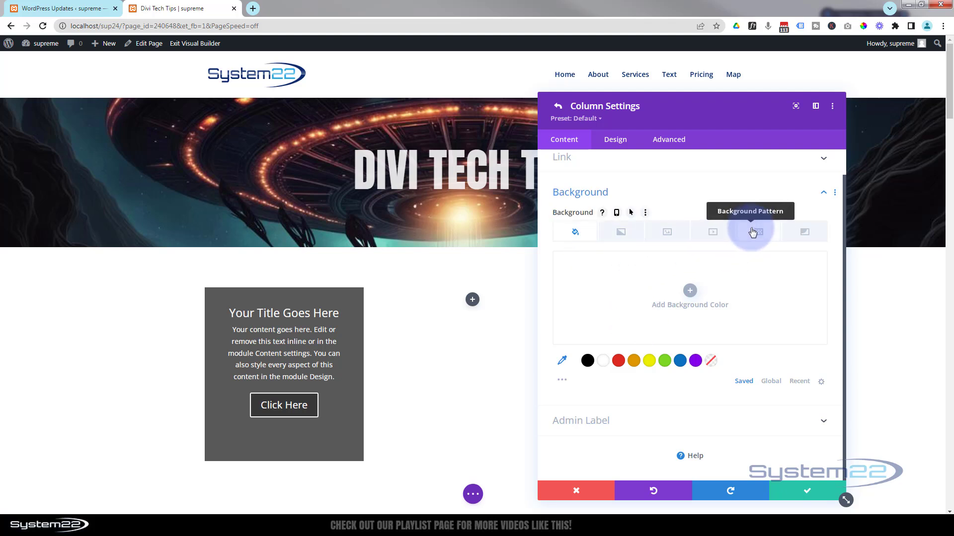
left_click(669, 234)
left_click(689, 290)
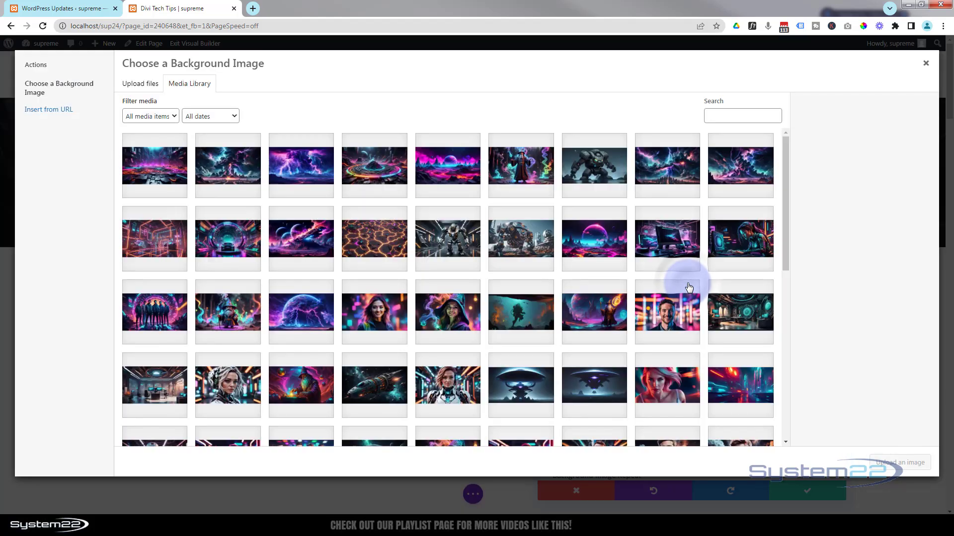
left_click(377, 160)
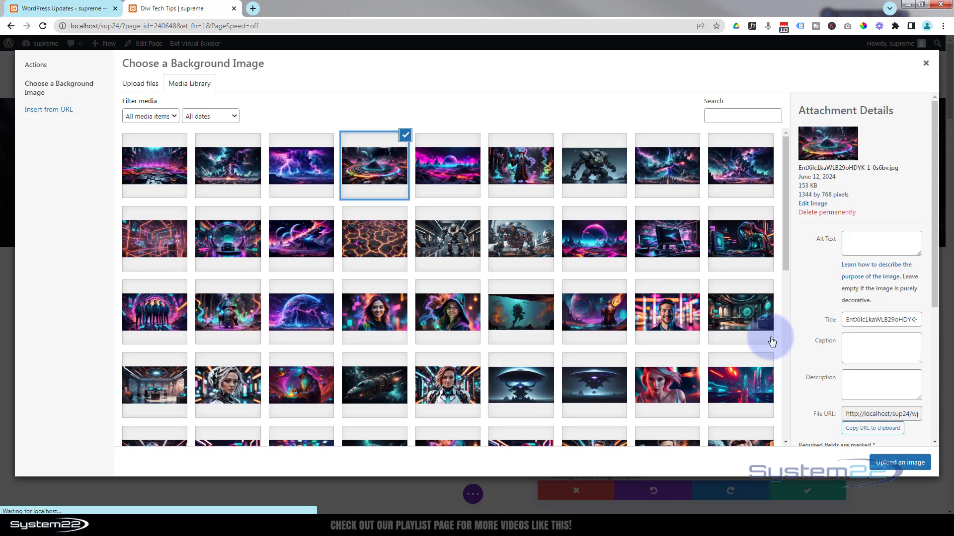
left_click(892, 463)
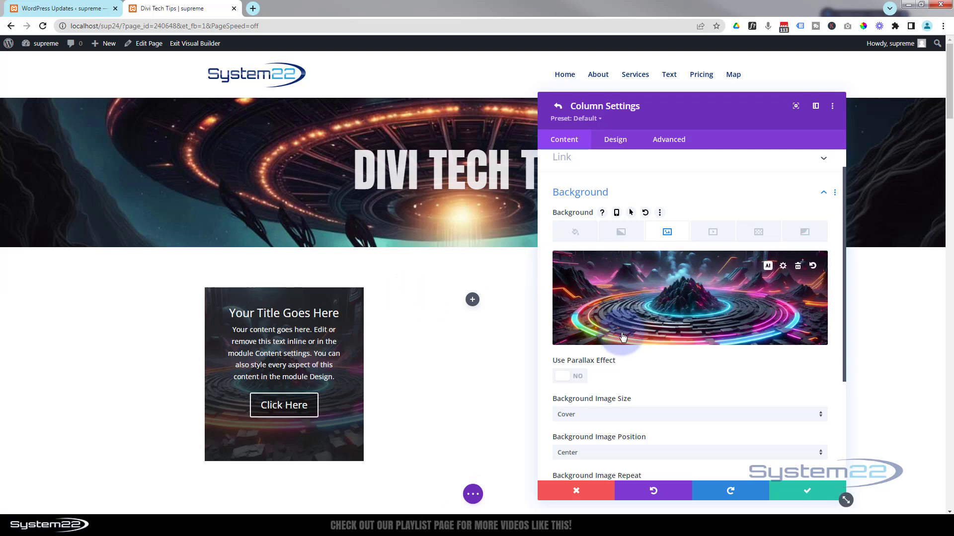
left_click(791, 493)
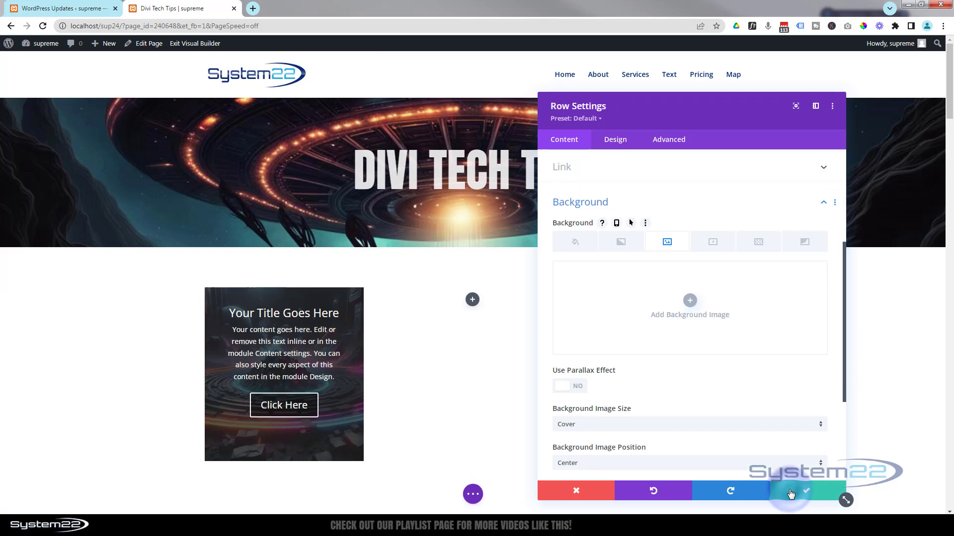
- Set the row's second column background to the media library image of a robed figure amid neon smoke, and save the column settings
scroll(655, 324, "up", 3)
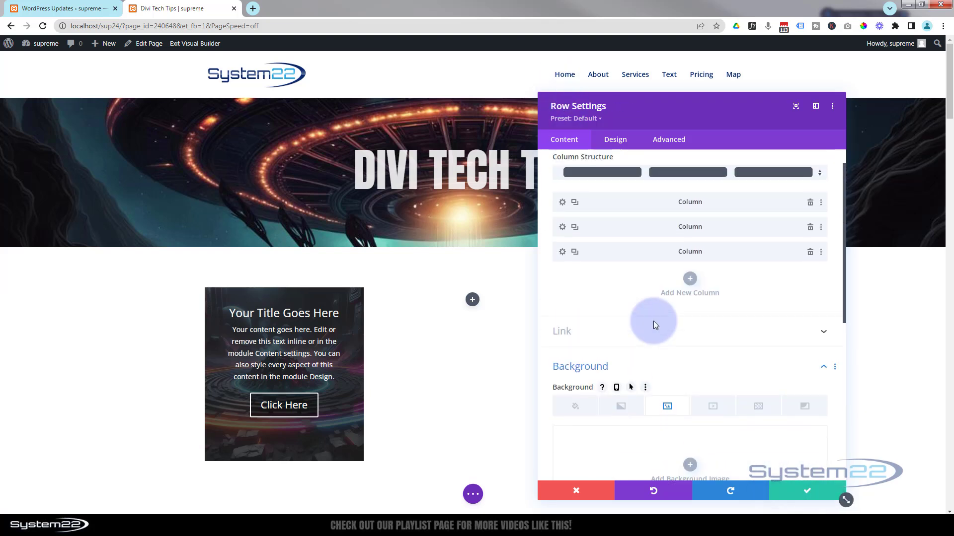
left_click(563, 256)
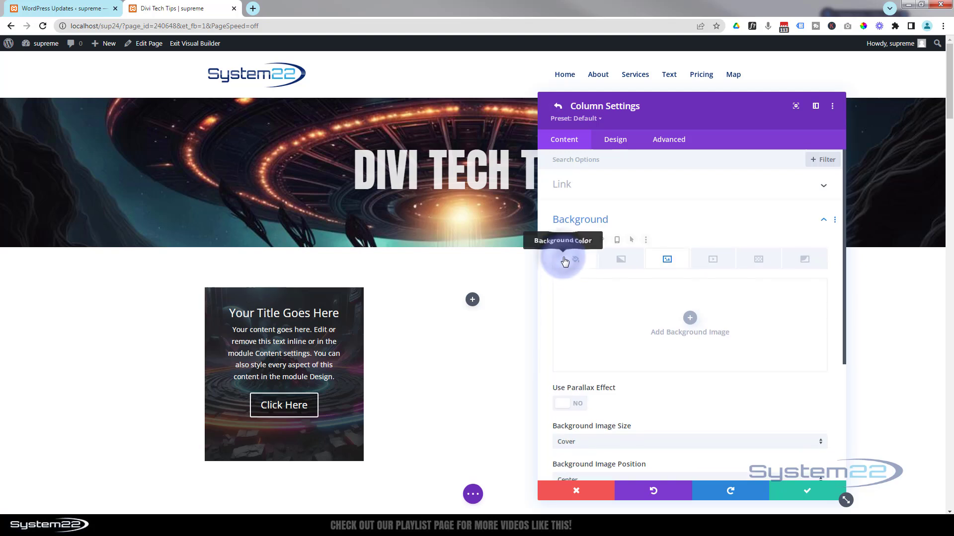
left_click(690, 325)
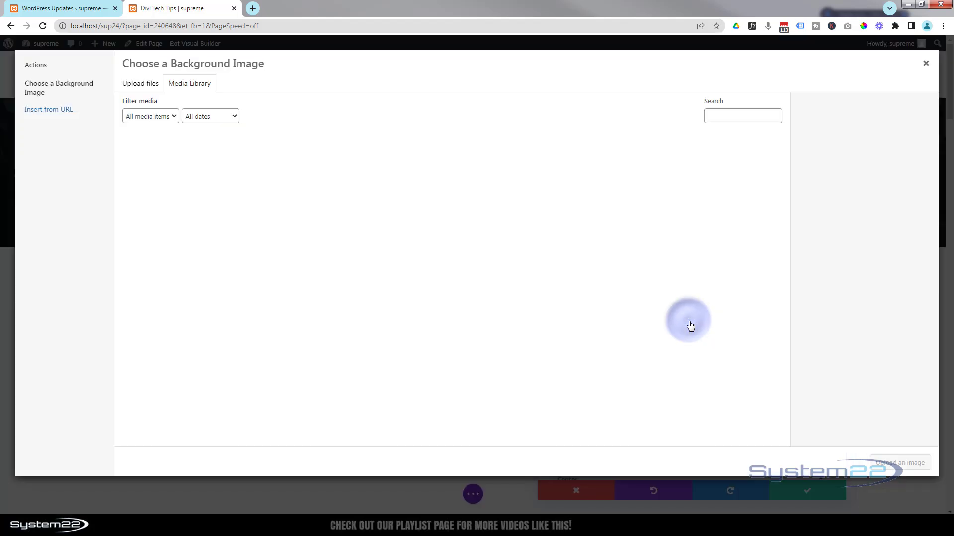
left_click(526, 165)
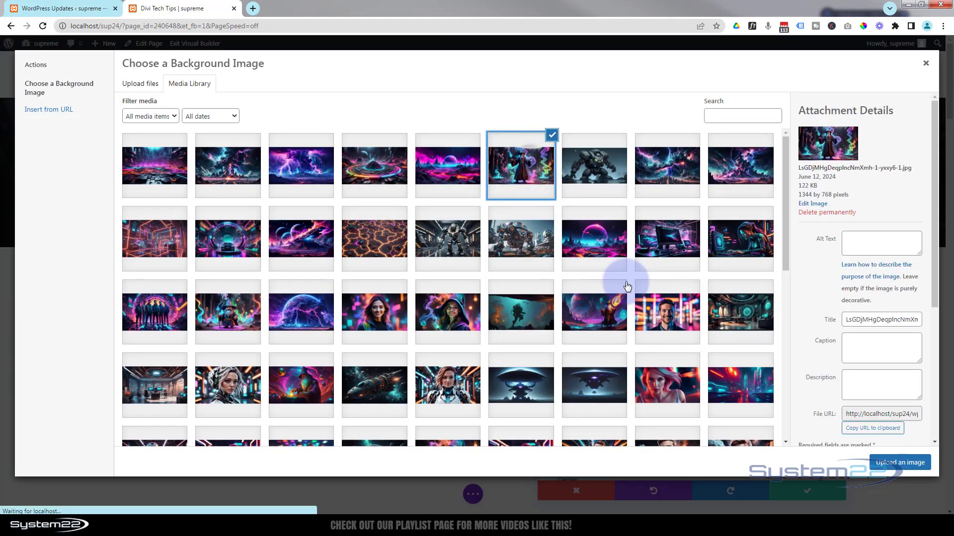
left_click(902, 463)
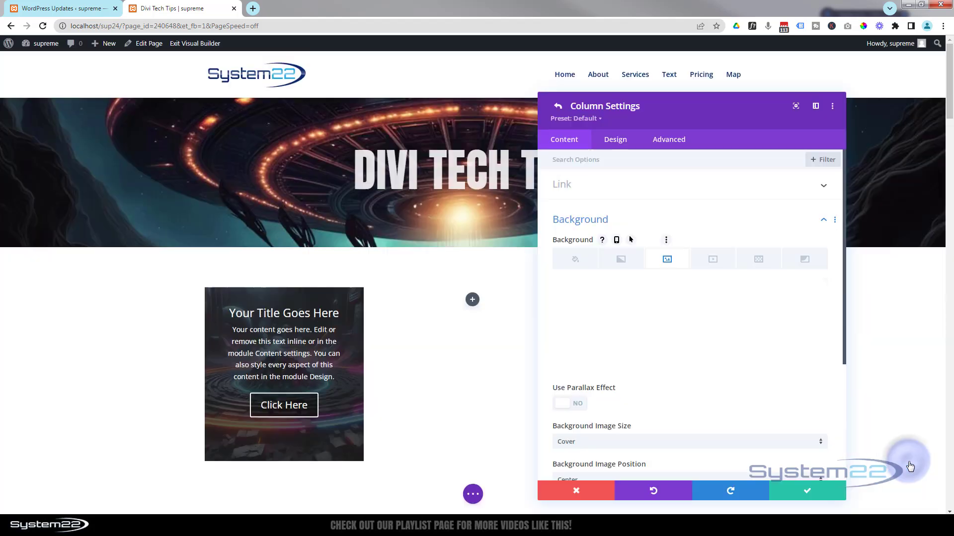
left_click(814, 492)
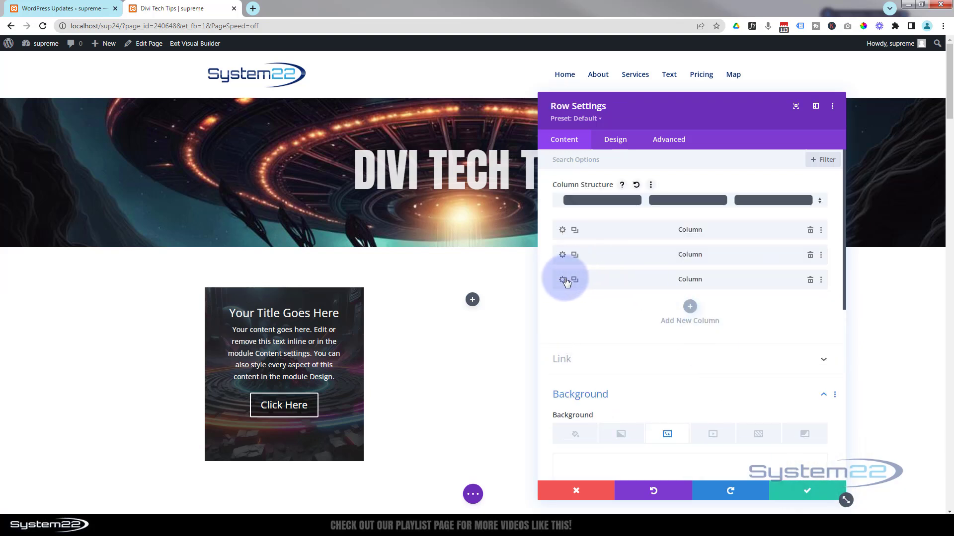
- Set the third column's background to the media library image of a planet with purple lightning, and save the column and row settings
left_click(557, 280)
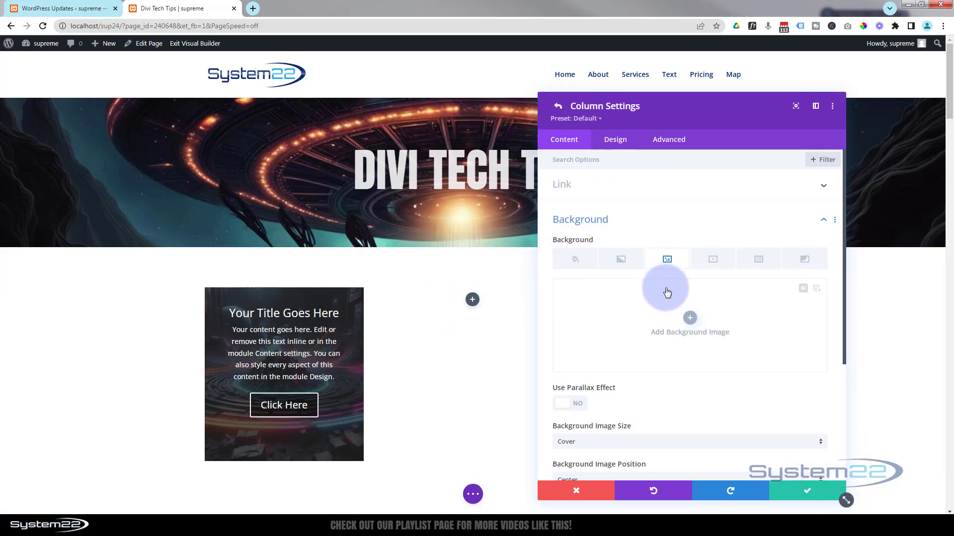
left_click(690, 318)
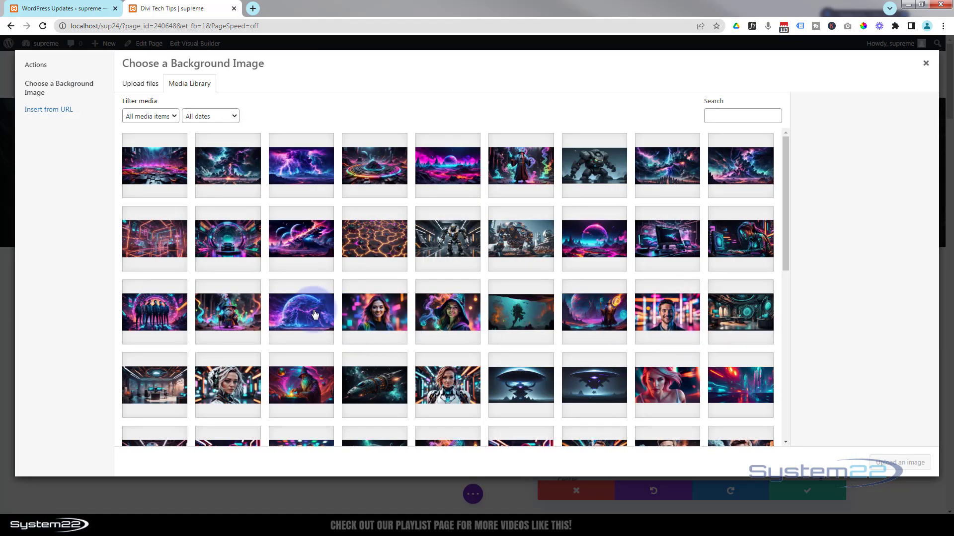
left_click(314, 313)
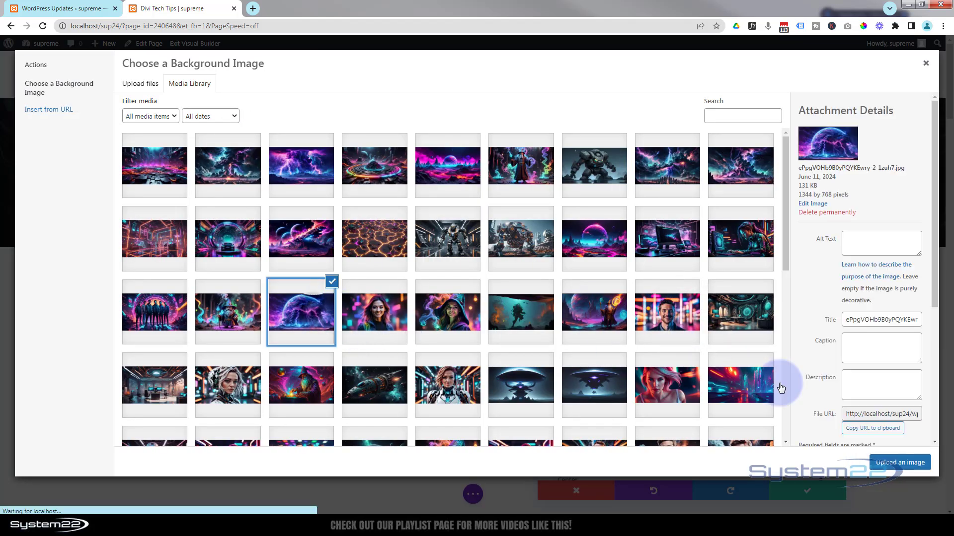
left_click(899, 463)
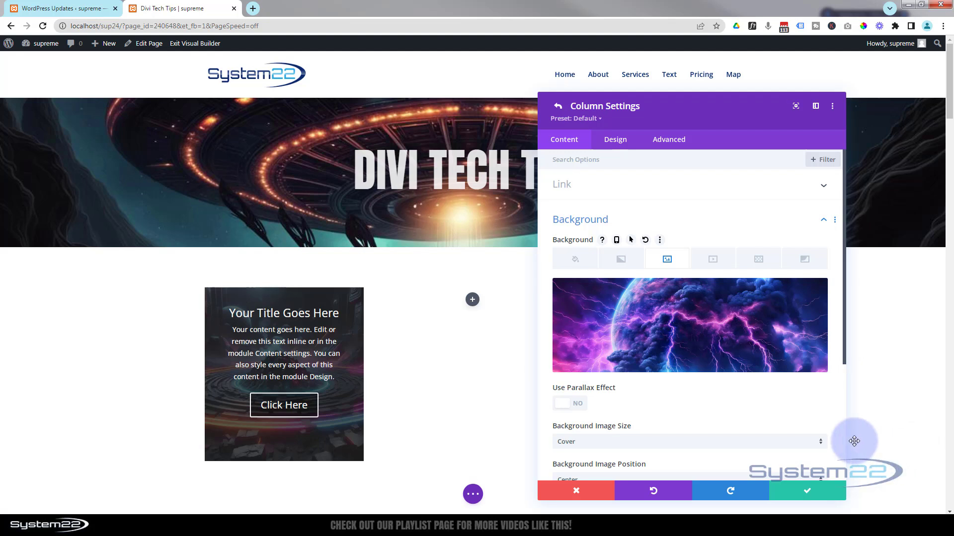
left_click(811, 493)
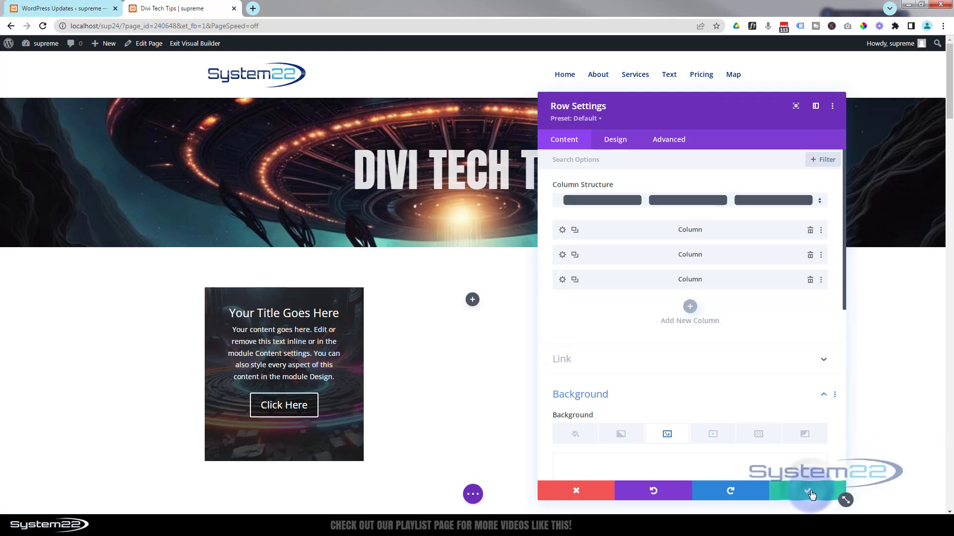
left_click(812, 492)
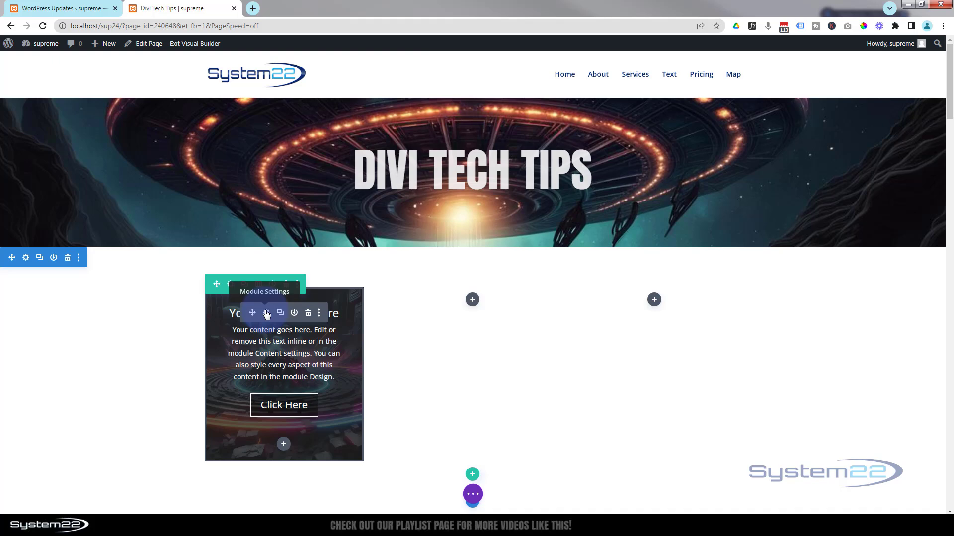
- Set the Call To Action module's opacity filter to 0% in its design settings
left_click(267, 314)
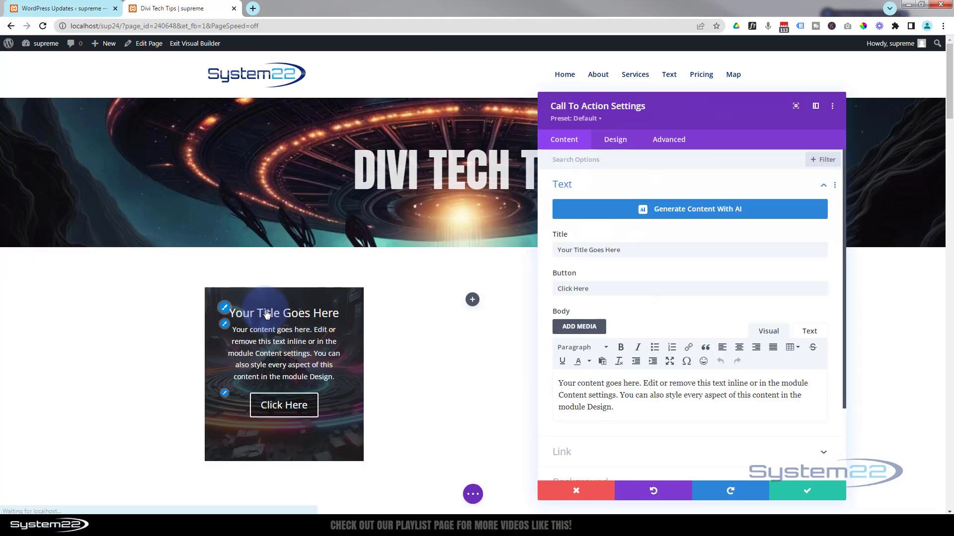
left_click(606, 162)
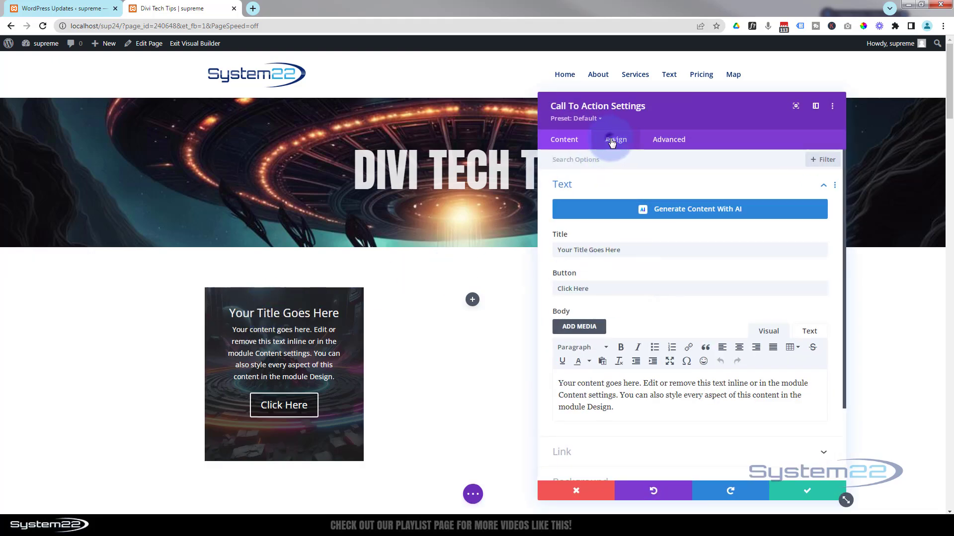
left_click(612, 143)
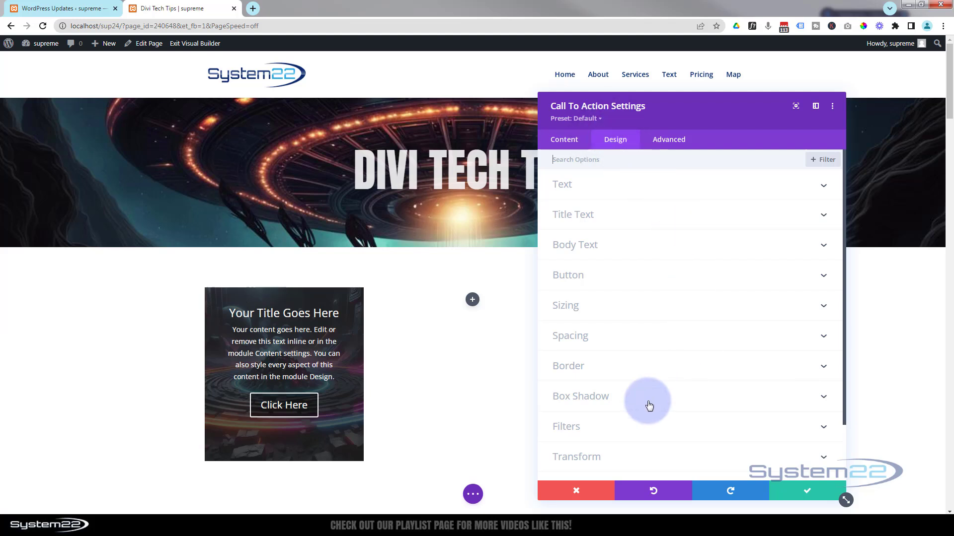
left_click(635, 428)
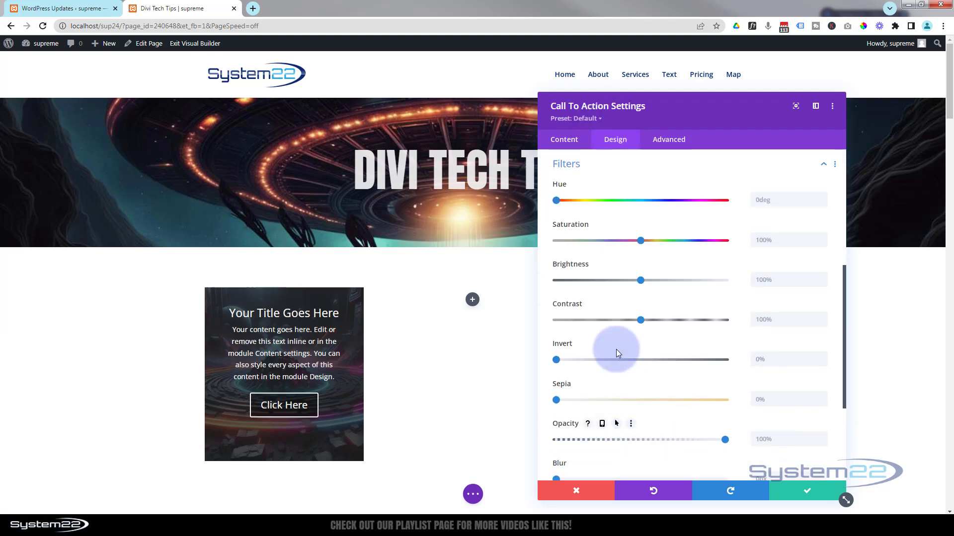
scroll(620, 320, "down", 3)
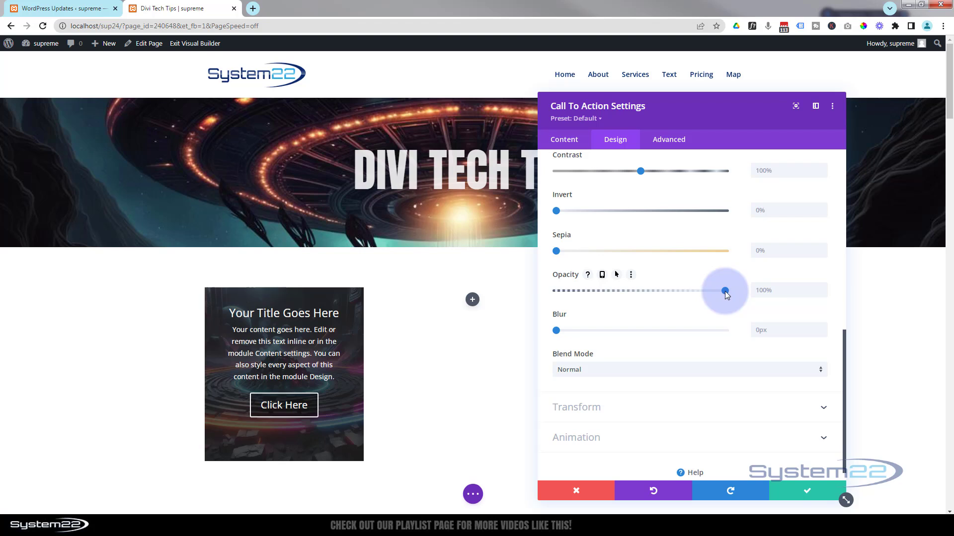
left_click_drag(722, 290, 537, 288)
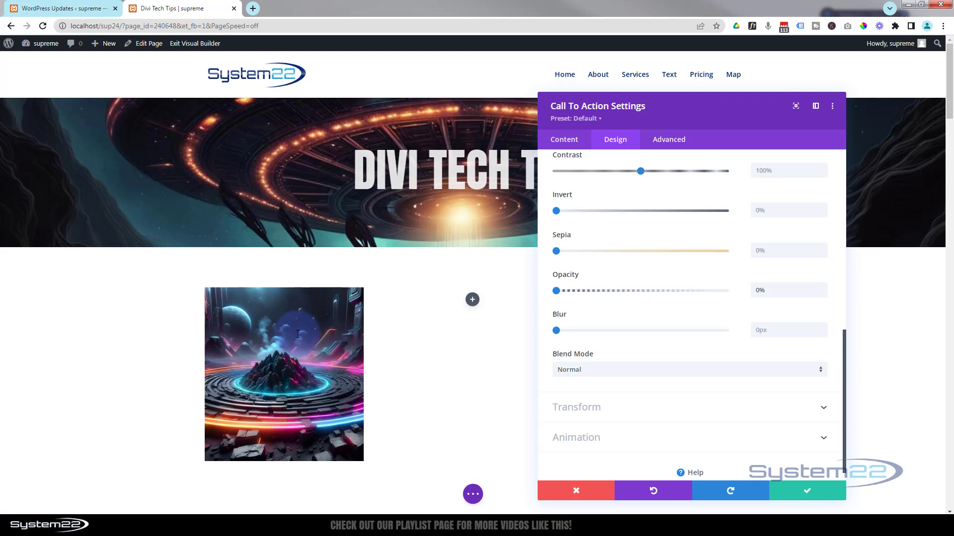
- Enable hover options for the module's opacity filter, set the hover opacity to 100%, and compare the desktop and hover states
mouse_move(610, 318)
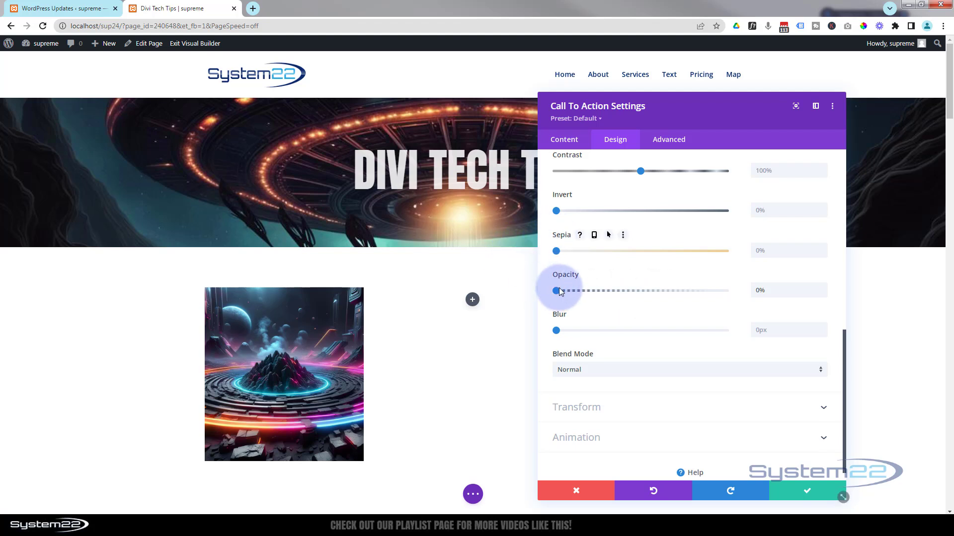
mouse_move(569, 276)
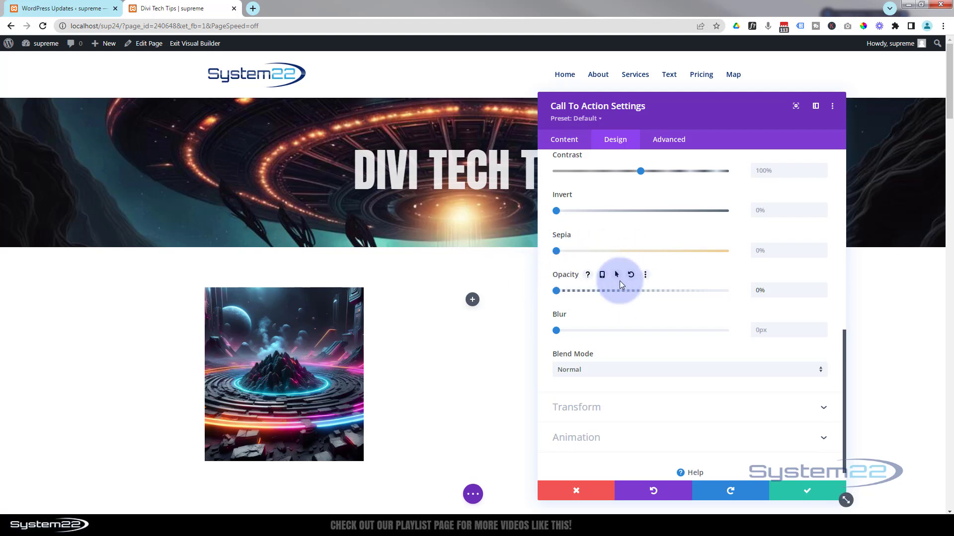
left_click(616, 276)
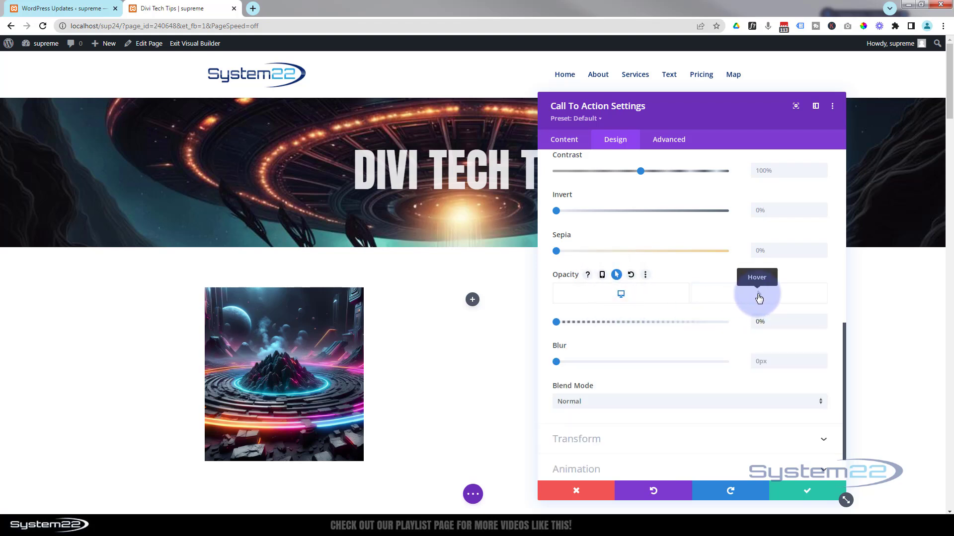
left_click(743, 297)
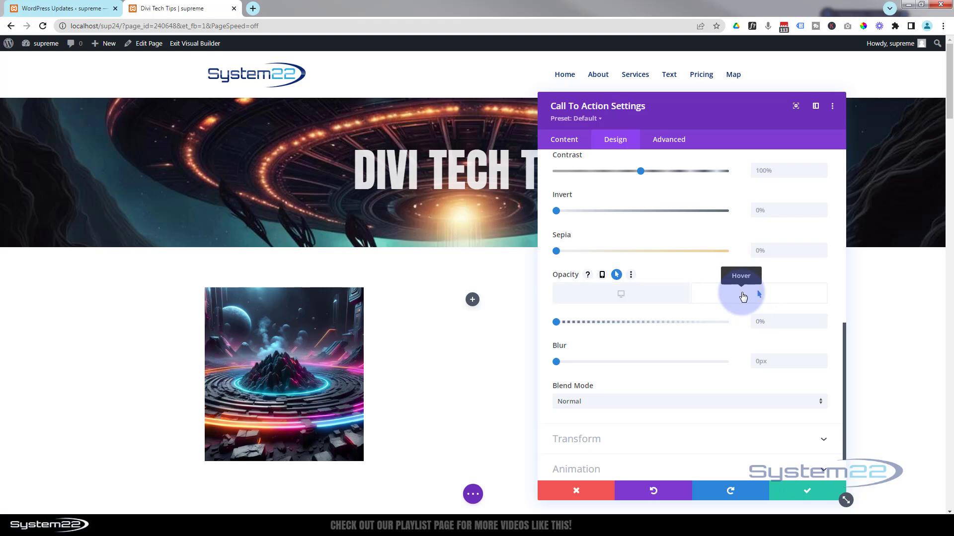
left_click_drag(556, 323, 754, 324)
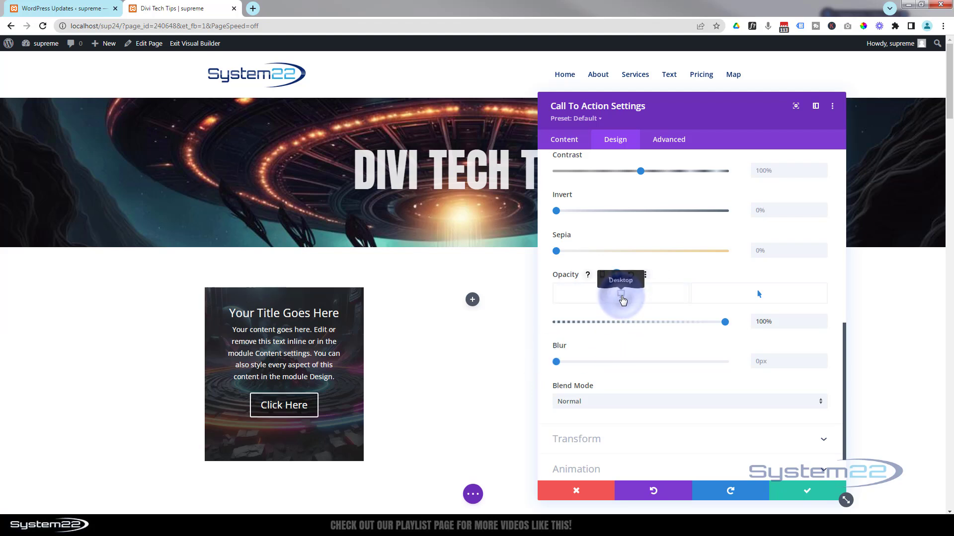
left_click(761, 301)
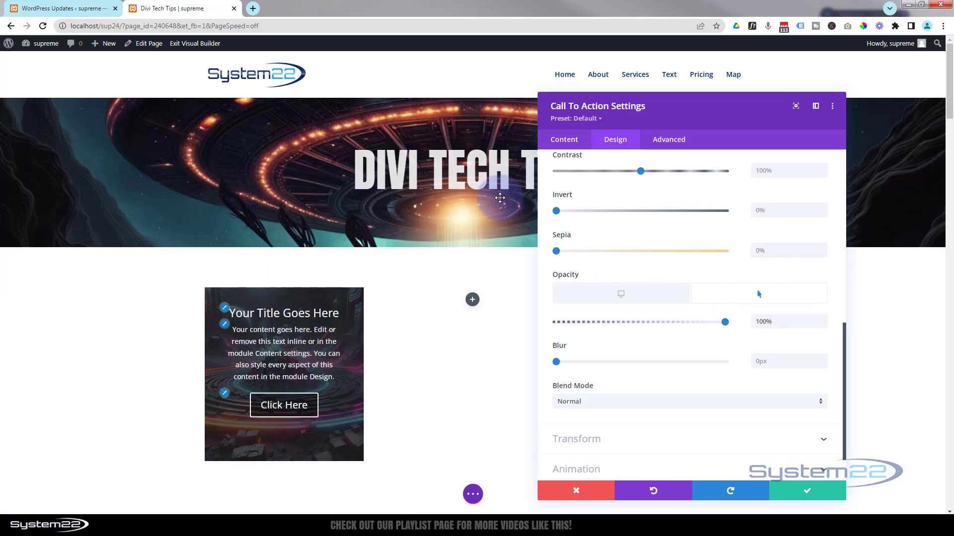
left_click(637, 285)
- Show the hover options for the module's padding in its spacing settings and preview the hover and desktop states
scroll(637, 280, "up", 8)
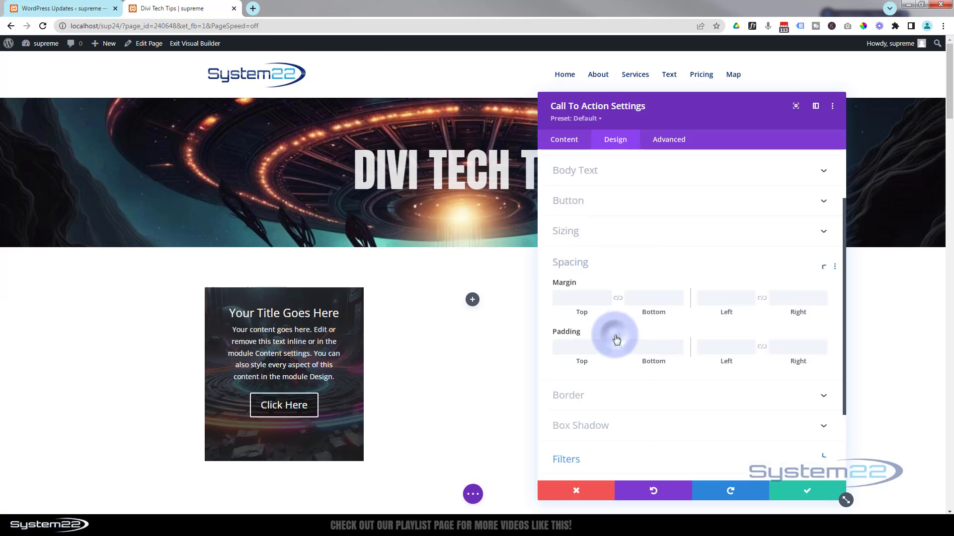
left_click(615, 339)
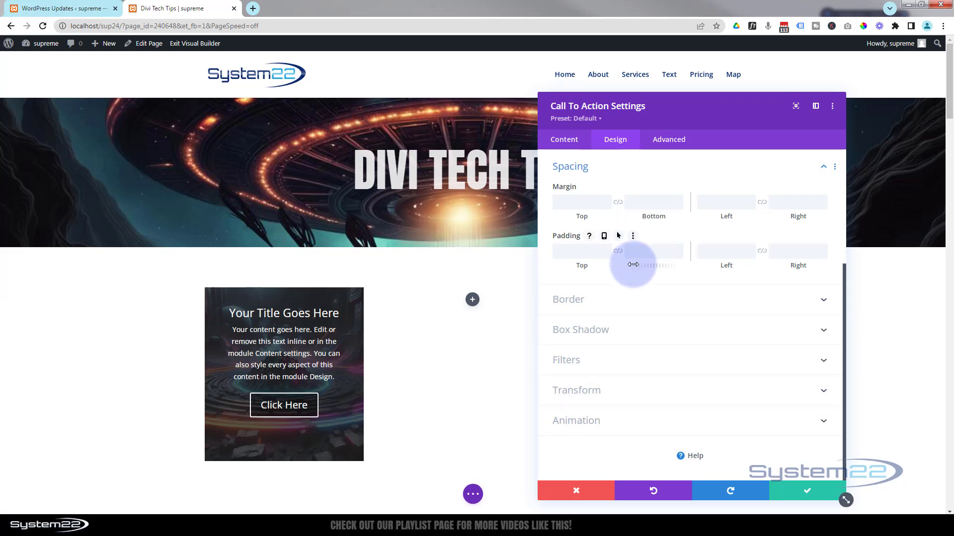
left_click(618, 238)
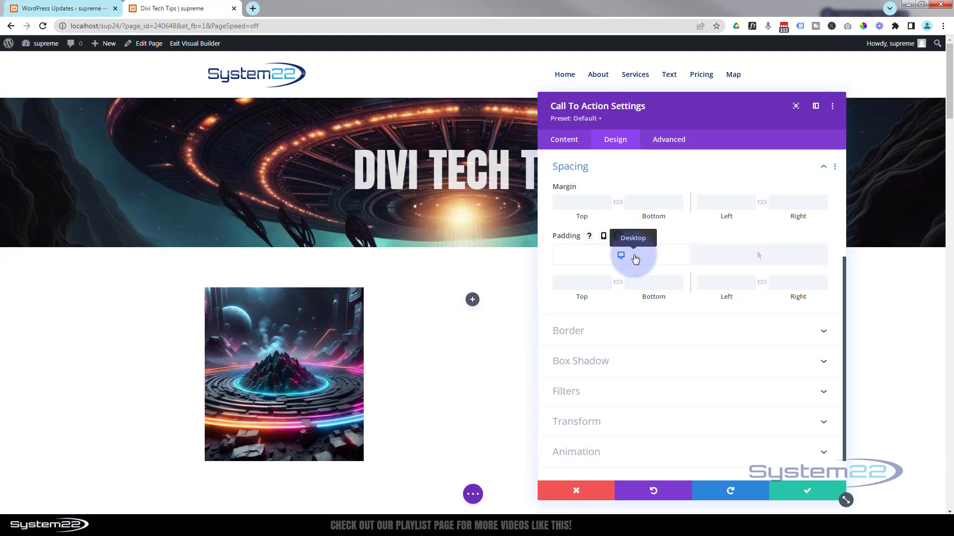
left_click(736, 257)
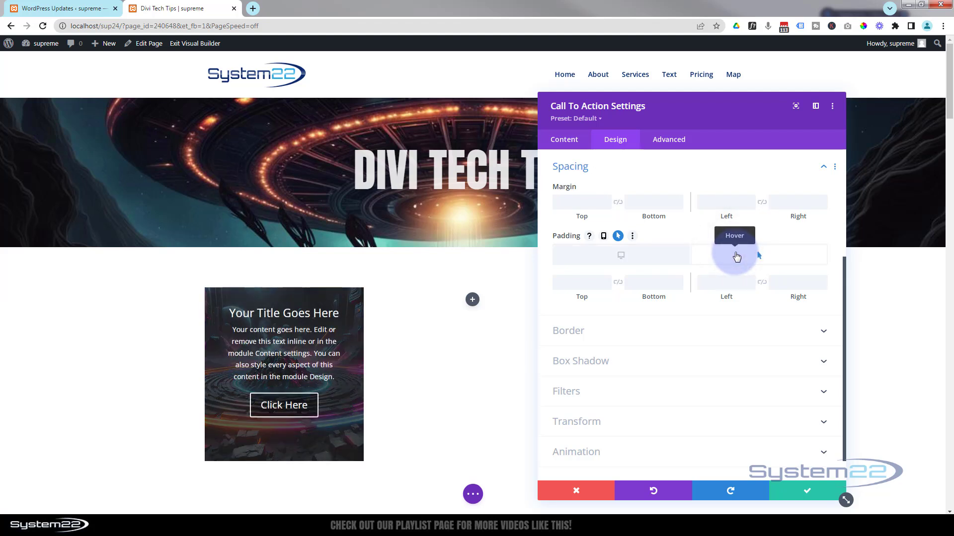
left_click(625, 260)
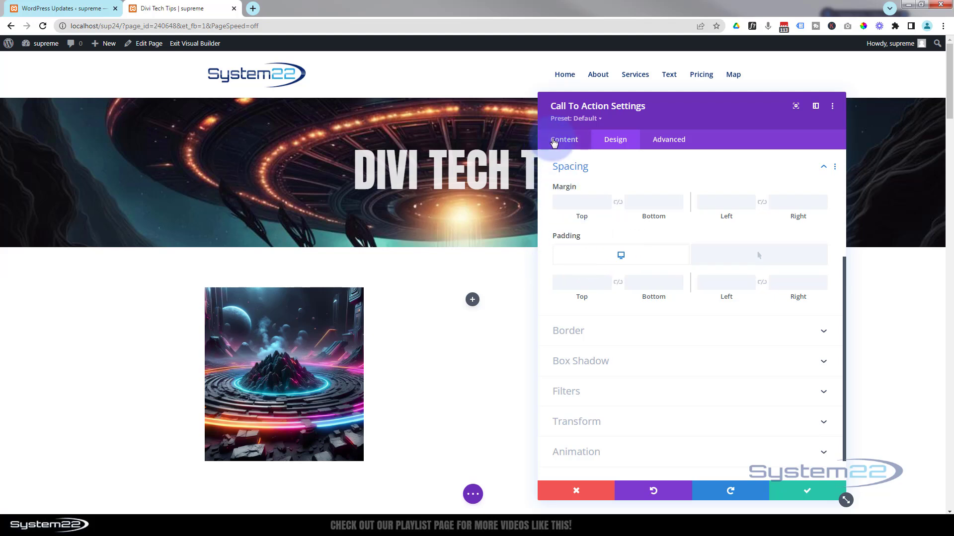
- Set the module's transition duration to 750ms and its transition speed curve to Ease-In-Out
left_click(671, 140)
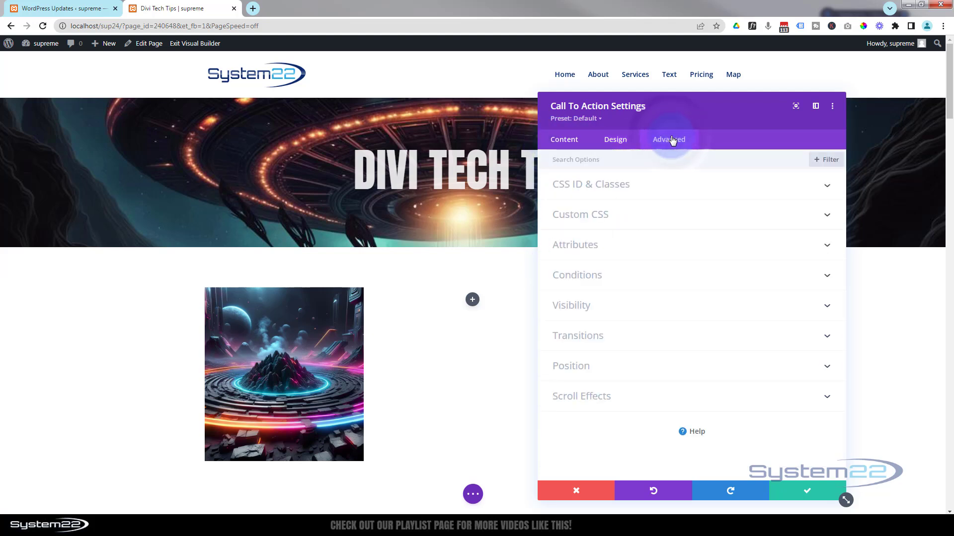
left_click(656, 335)
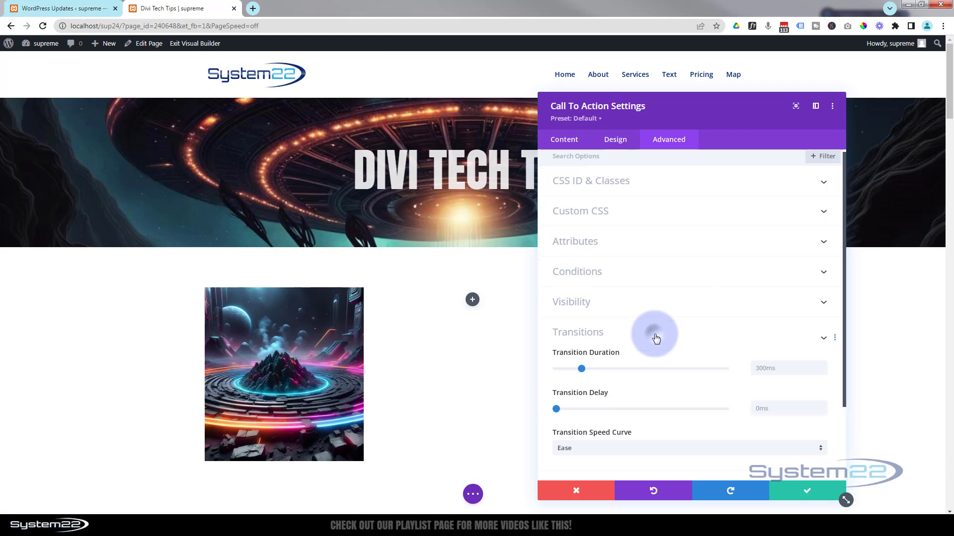
left_click(767, 276)
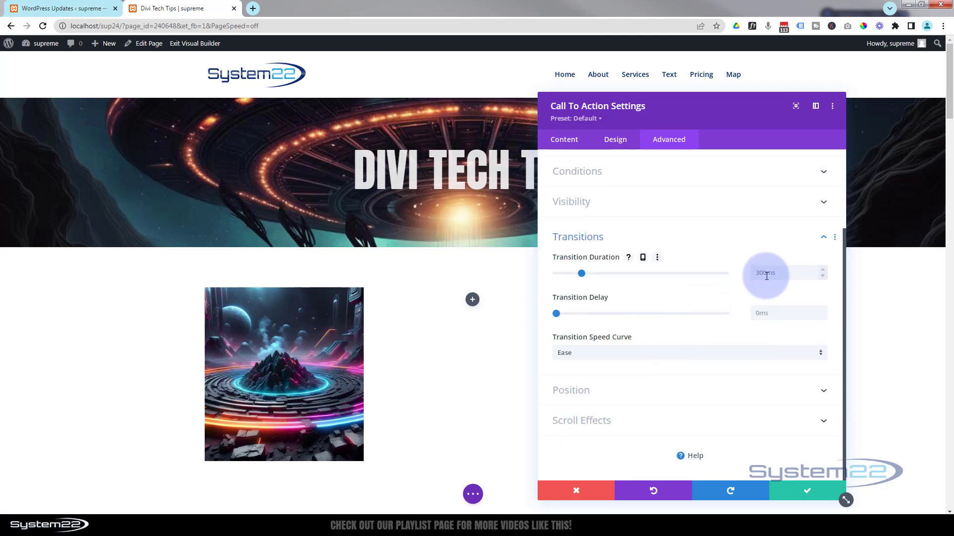
left_click(629, 283)
left_click_drag(582, 273, 621, 270)
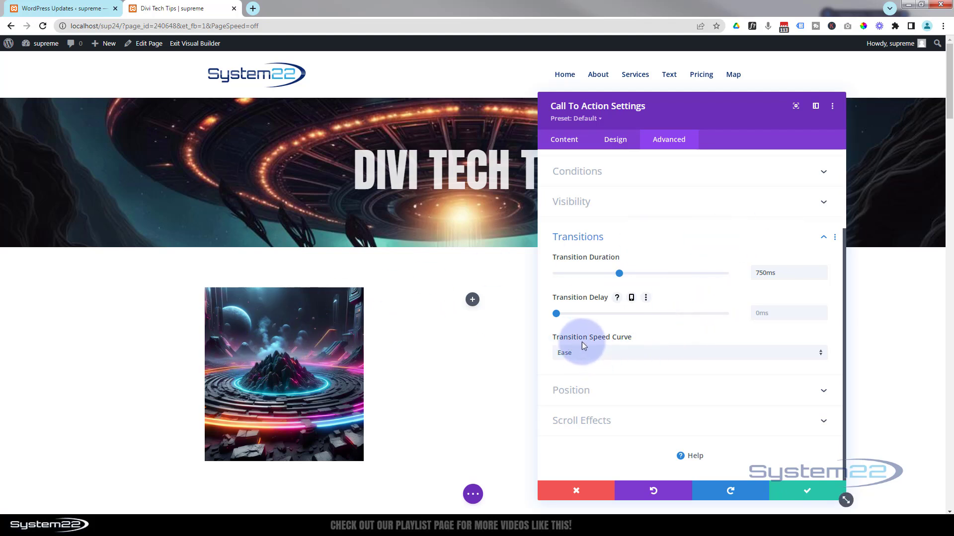
left_click(645, 354)
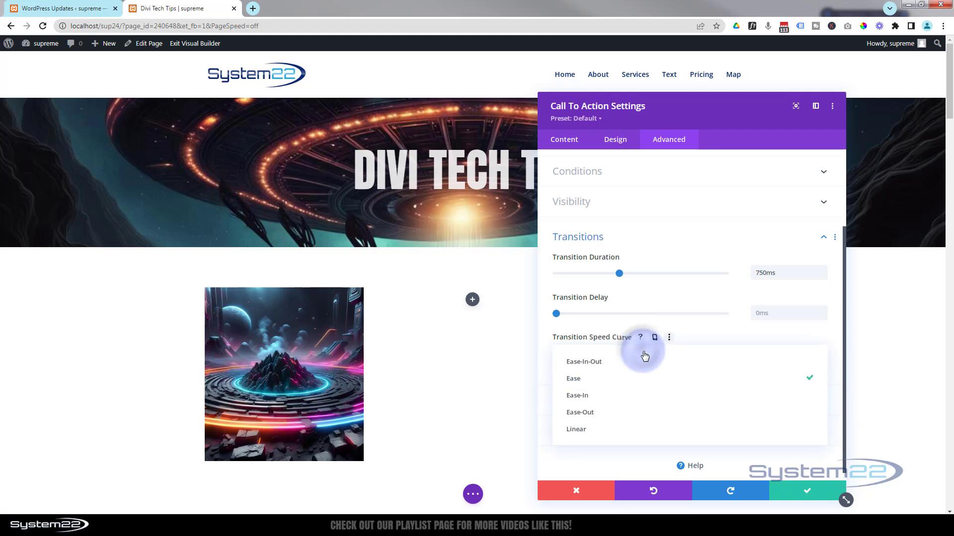
left_click(599, 364)
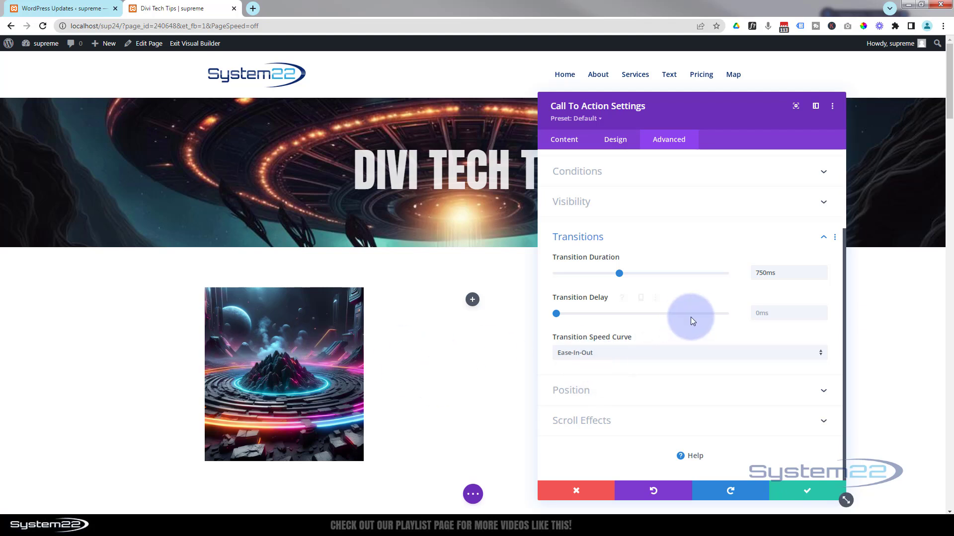
- Review the transition speed curve options, keep Ease-In-Out, and save the Call To Action module's settings
left_click(651, 353)
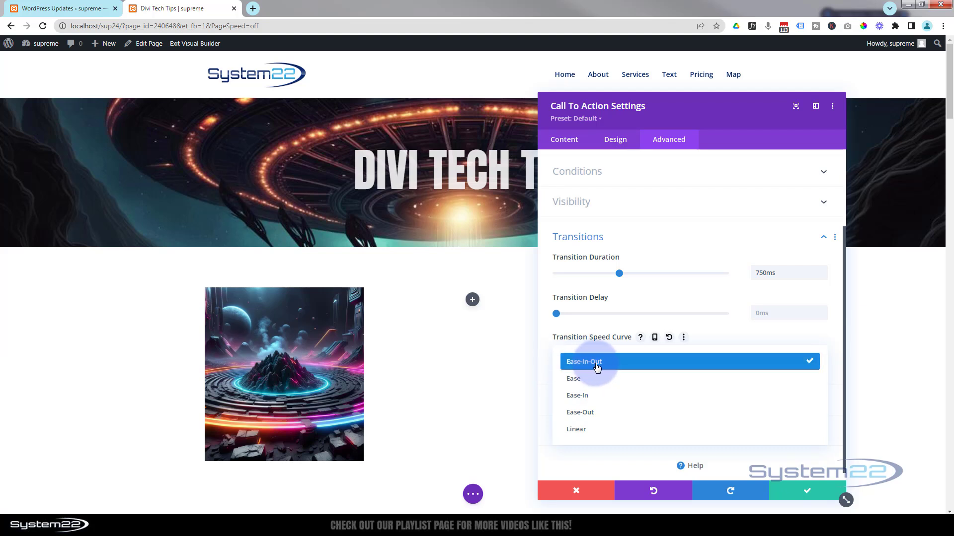
left_click(547, 323)
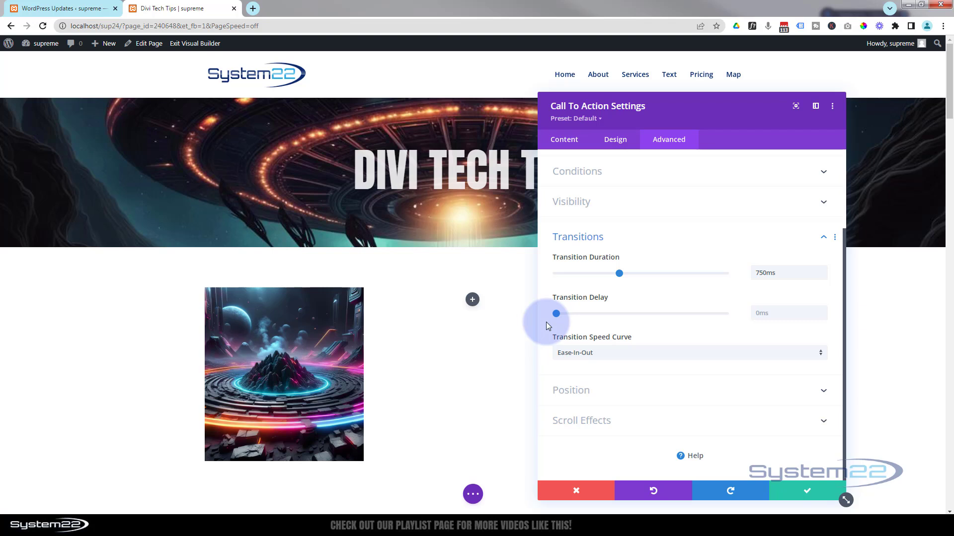
left_click(799, 494)
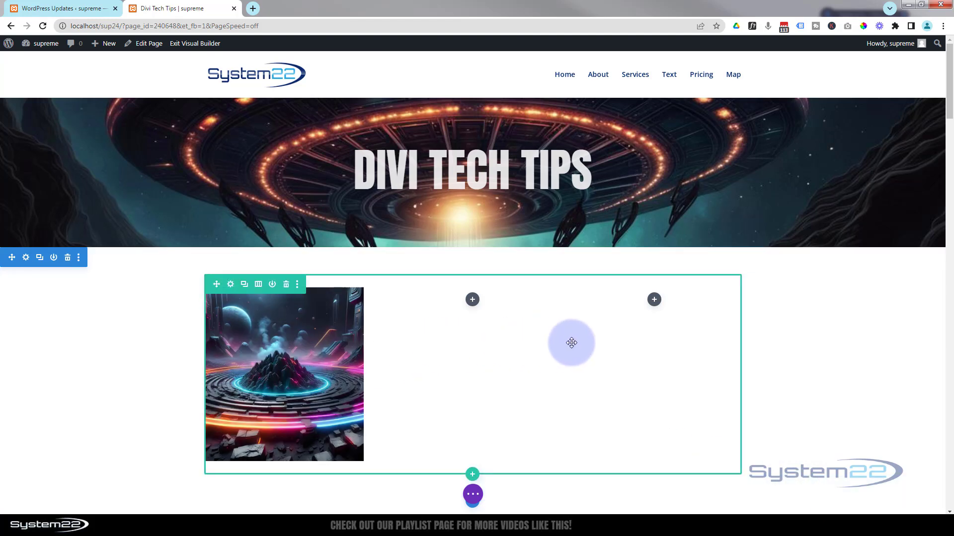
- Duplicate the Call To Action module in the first column and move the copy into the second column
mouse_move(286, 321)
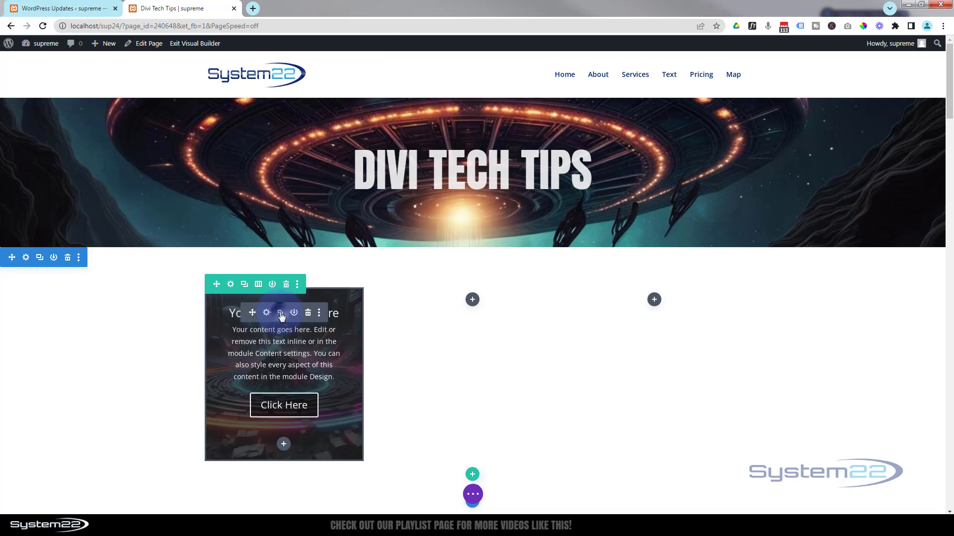
left_click(280, 316)
left_click_drag(250, 311, 464, 295)
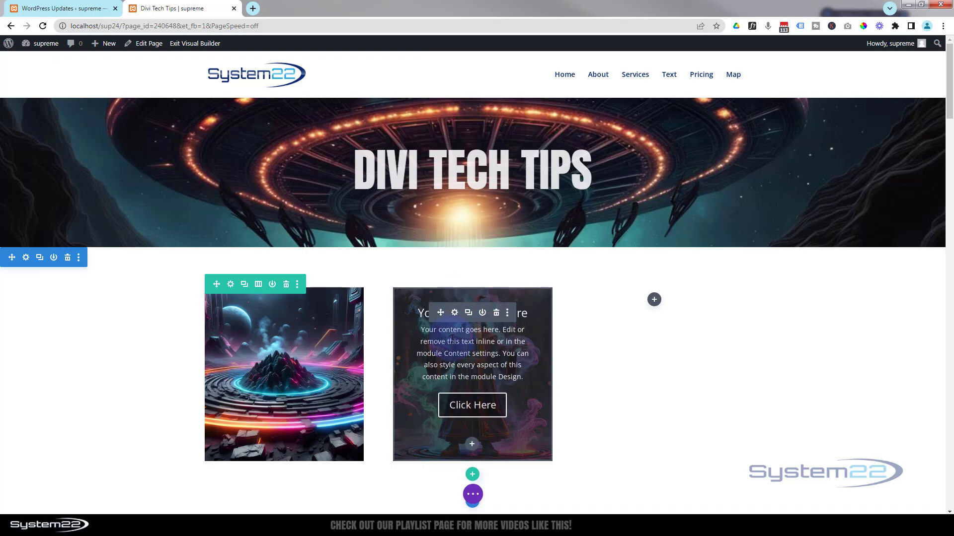
- Delete the last sentence, "You can also style every aspect...", from the second column module's body text and save the module
left_click(456, 313)
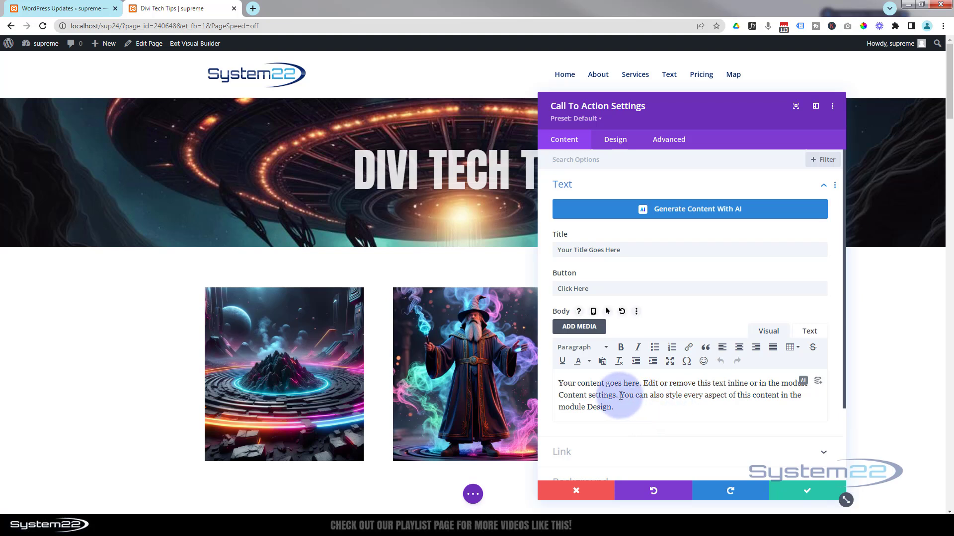
left_click_drag(621, 396, 639, 411)
key("BackSpace")
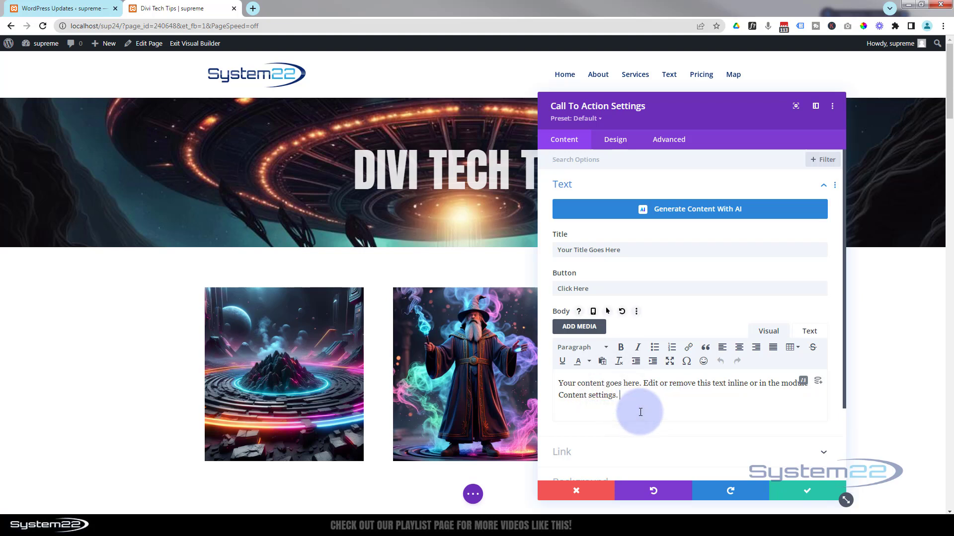
left_click(805, 493)
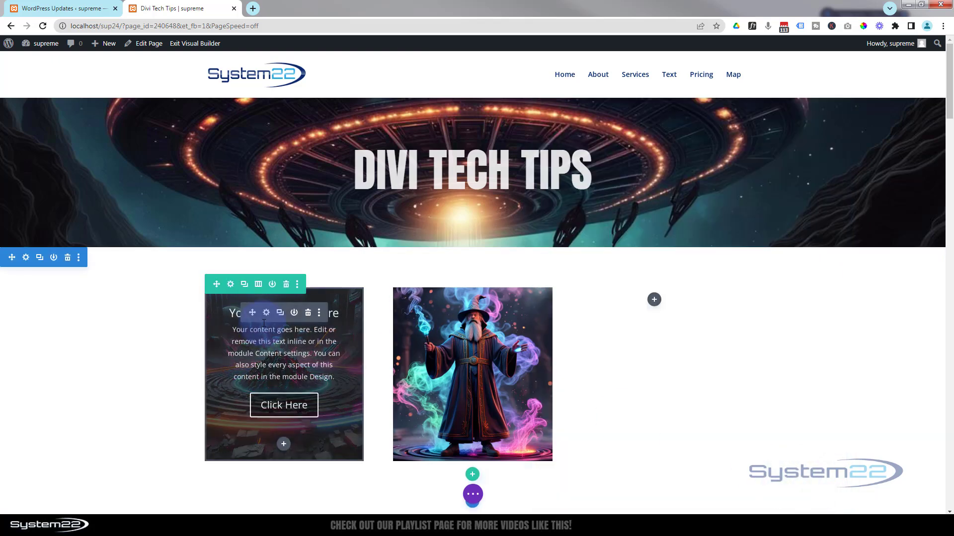
- Duplicate the first column's Call To Action module again and move the copy into the third column
left_click(281, 313)
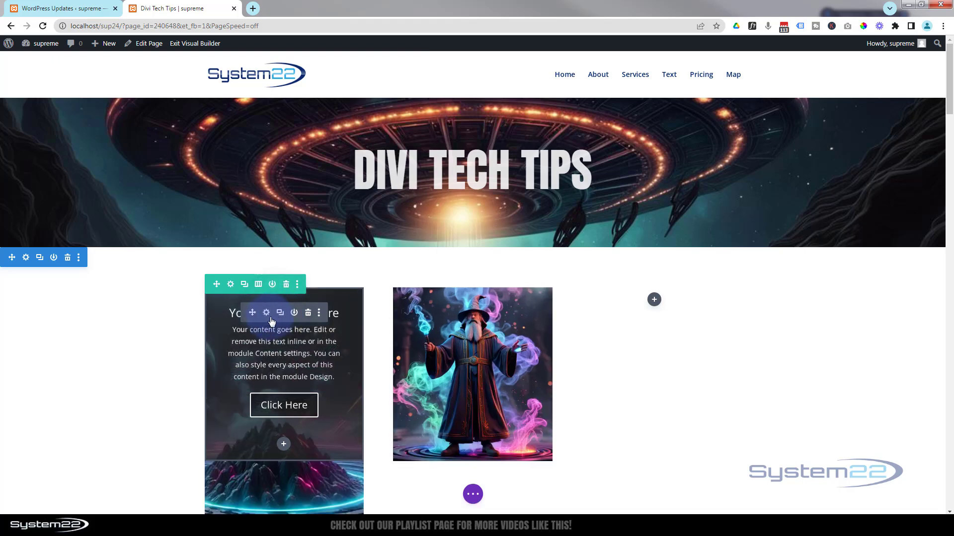
left_click_drag(252, 313, 653, 309)
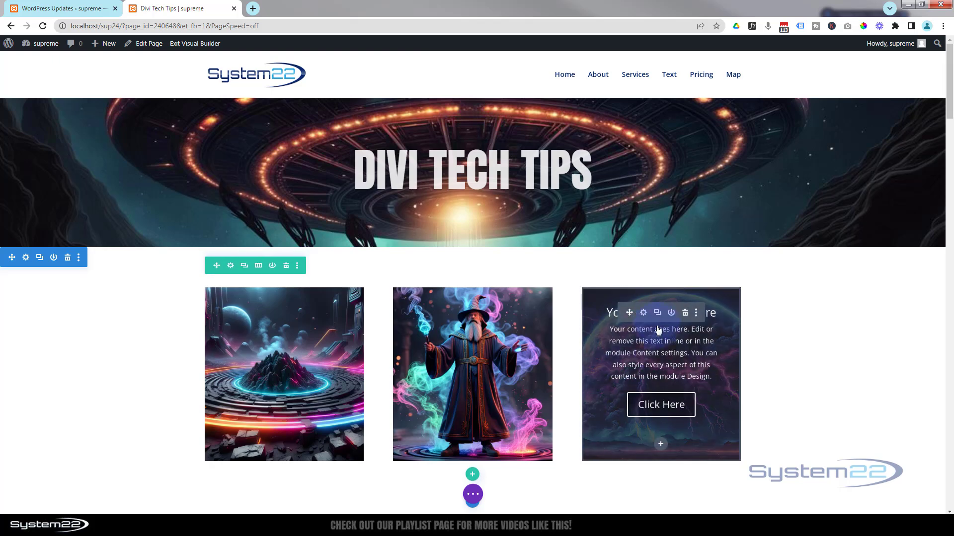
- Append the sentence "Edit or remove this." to the end of the third column module's body text
left_click(643, 314)
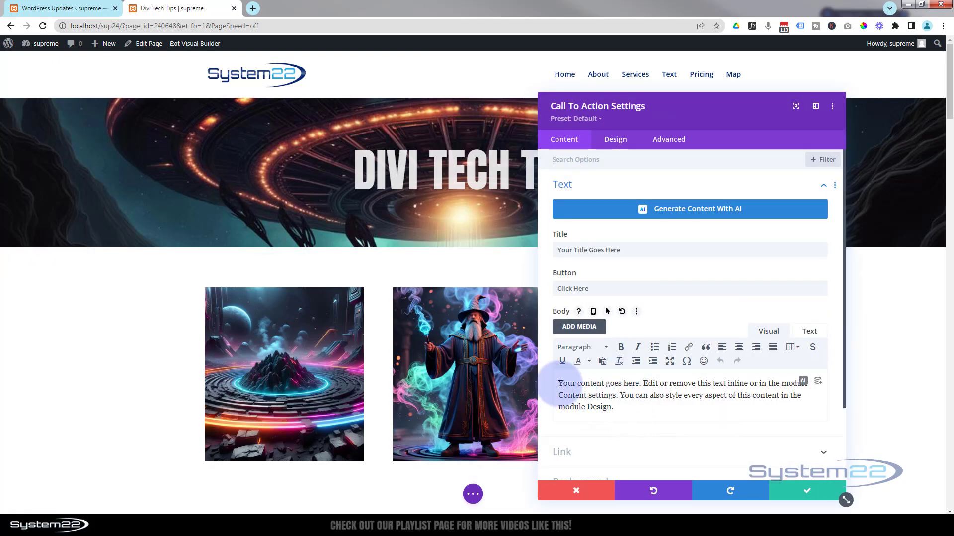
left_click_drag(560, 384, 564, 384)
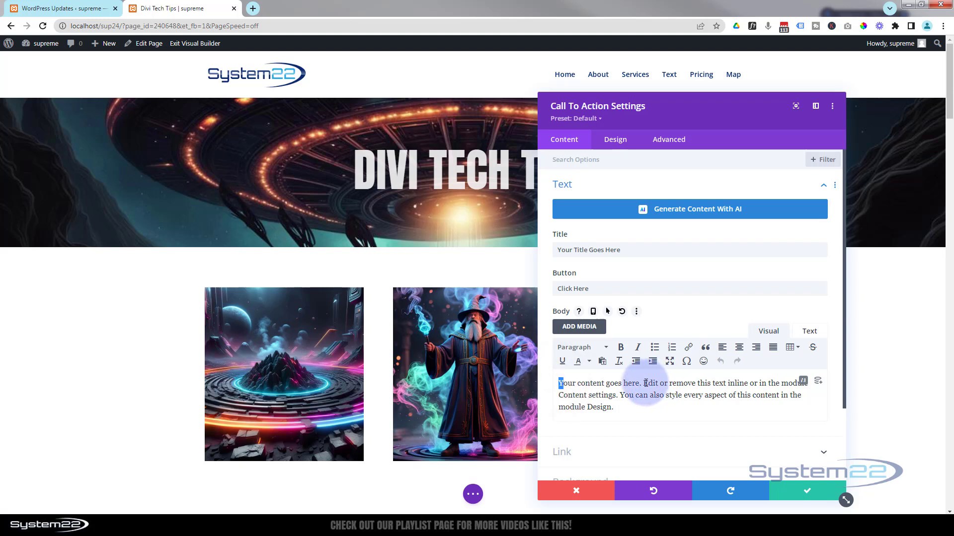
left_click_drag(644, 384, 711, 382)
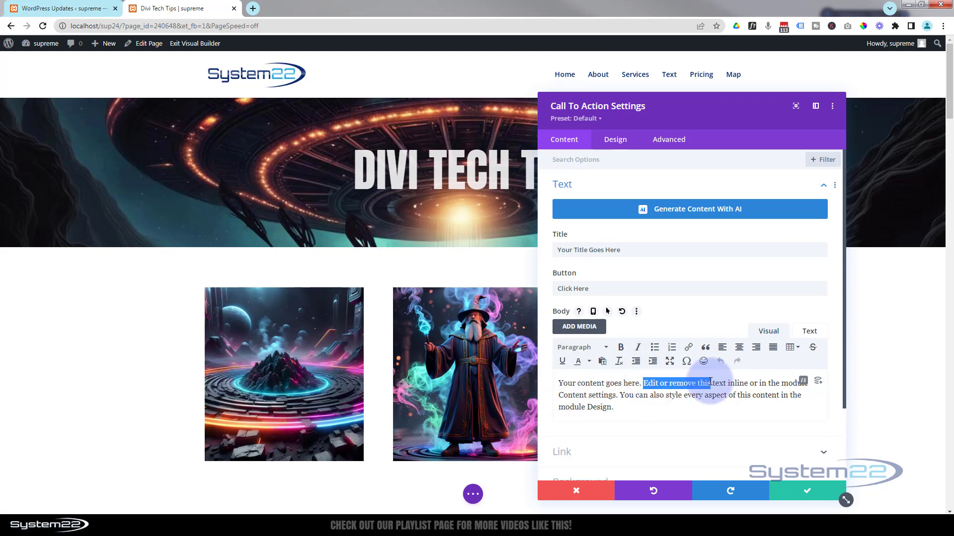
left_click(624, 406)
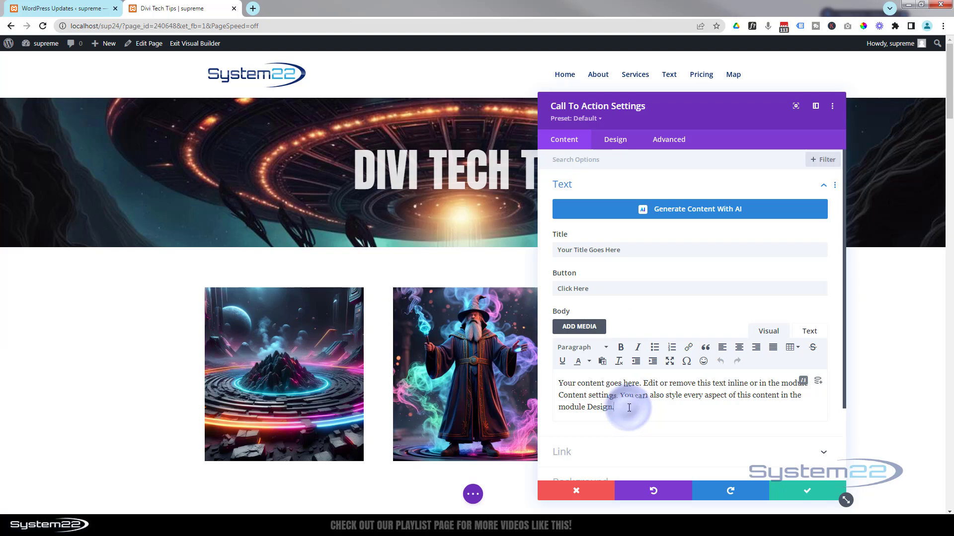
type(".")
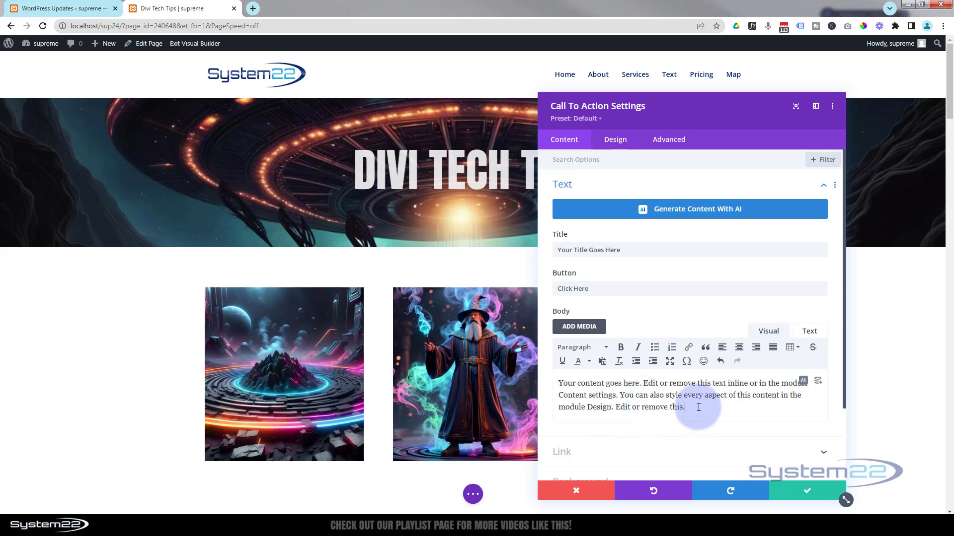
- Check the third column module's link settings, including the button link URL, and save the module
scroll(702, 404, "down", 2)
left_click(629, 362)
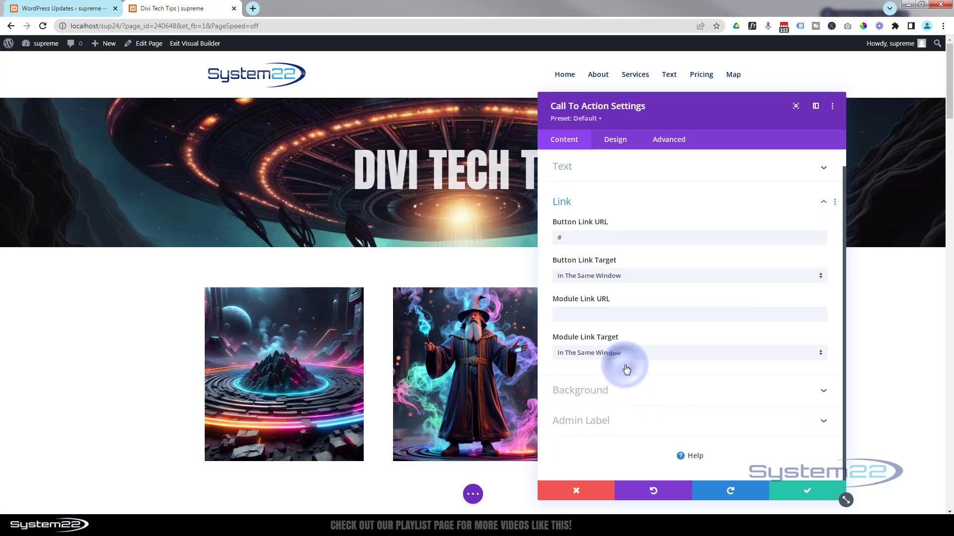
left_click(563, 237)
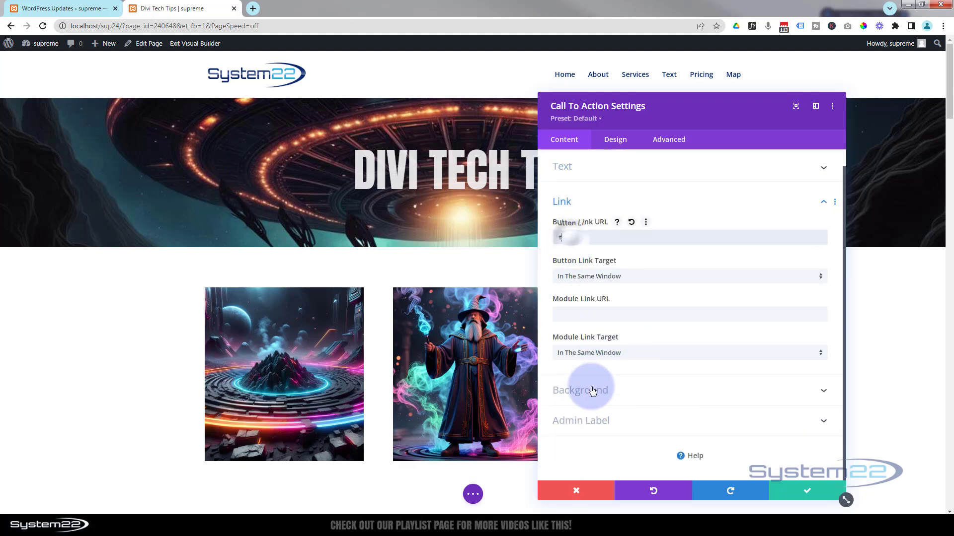
left_click(806, 491)
- Preview the hover reveal effect on the Call To Action modules across the three columns
scroll(281, 280, "down", 1)
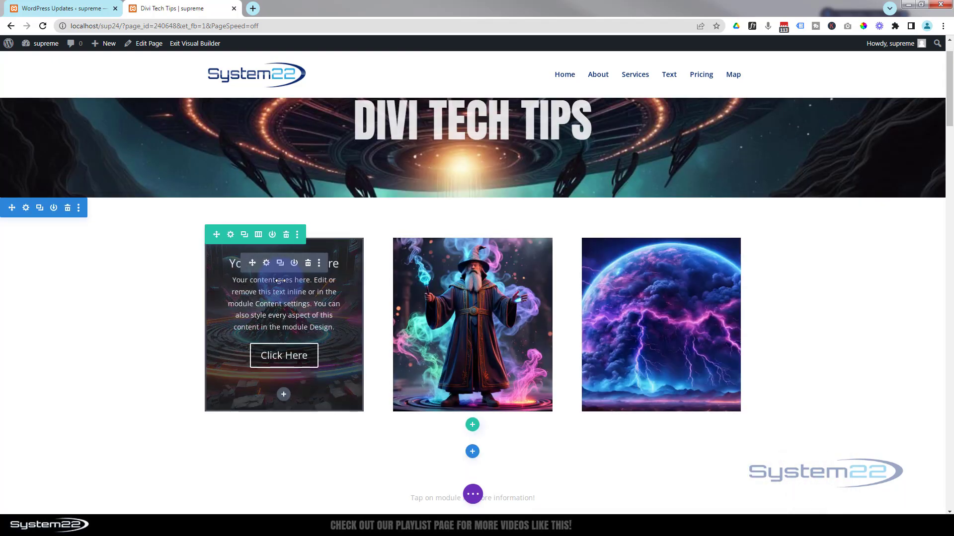
left_click(243, 235)
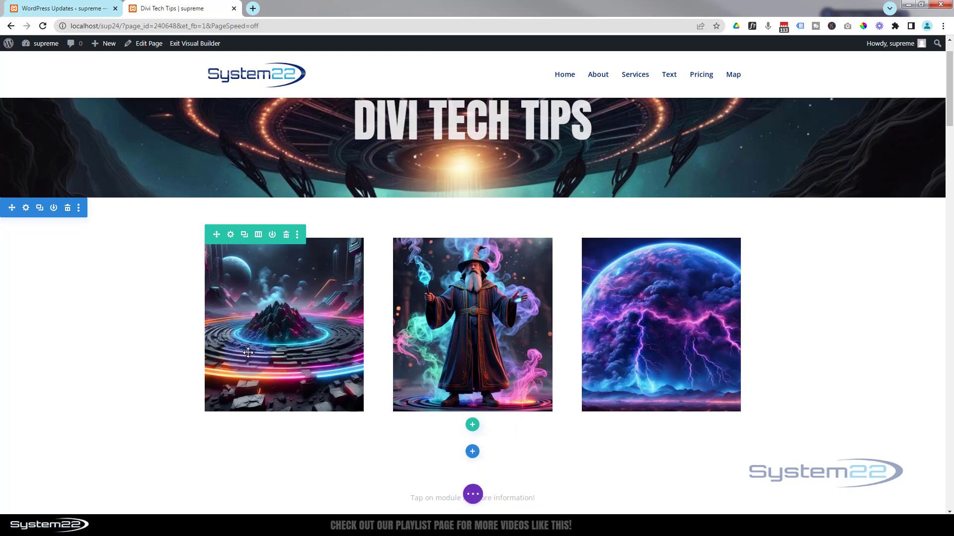
left_click(202, 308)
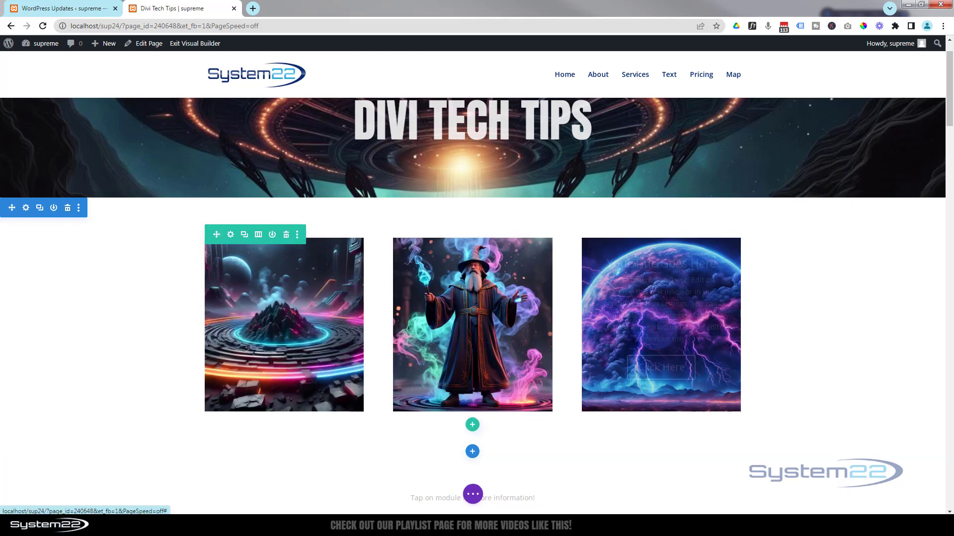
left_click(581, 330)
left_click(540, 332)
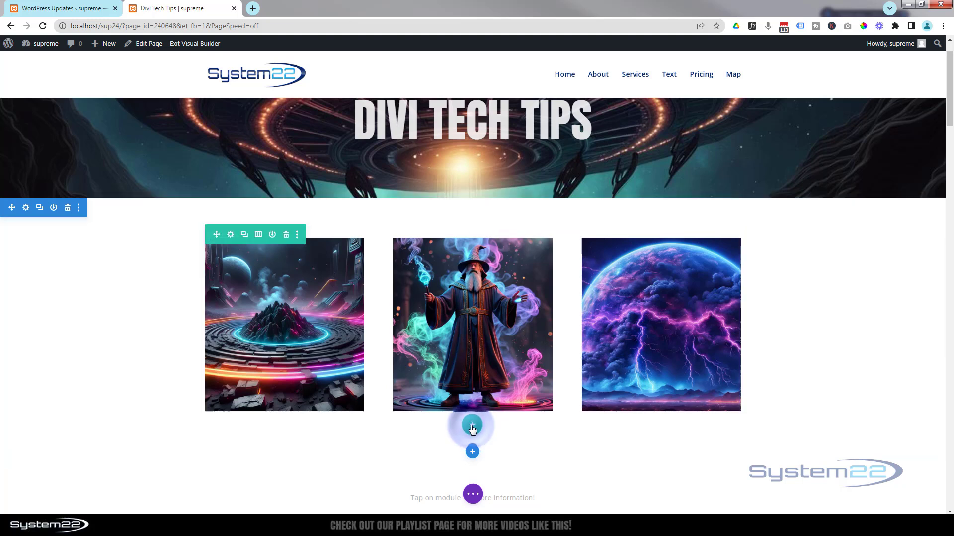
- Add a single-column row below the image row containing a Text module that reads "Tap on the image for more information!"
left_click(472, 427)
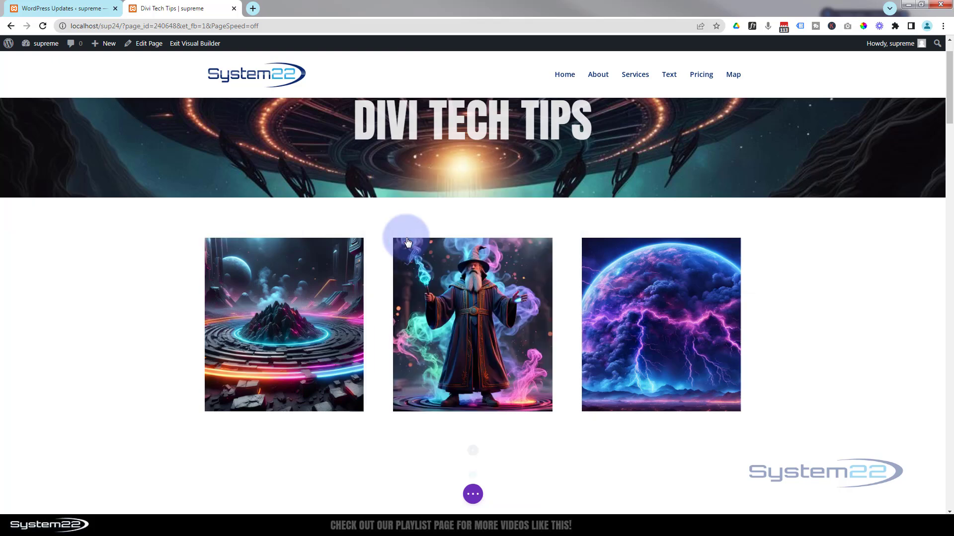
scroll(508, 329, "down", 20)
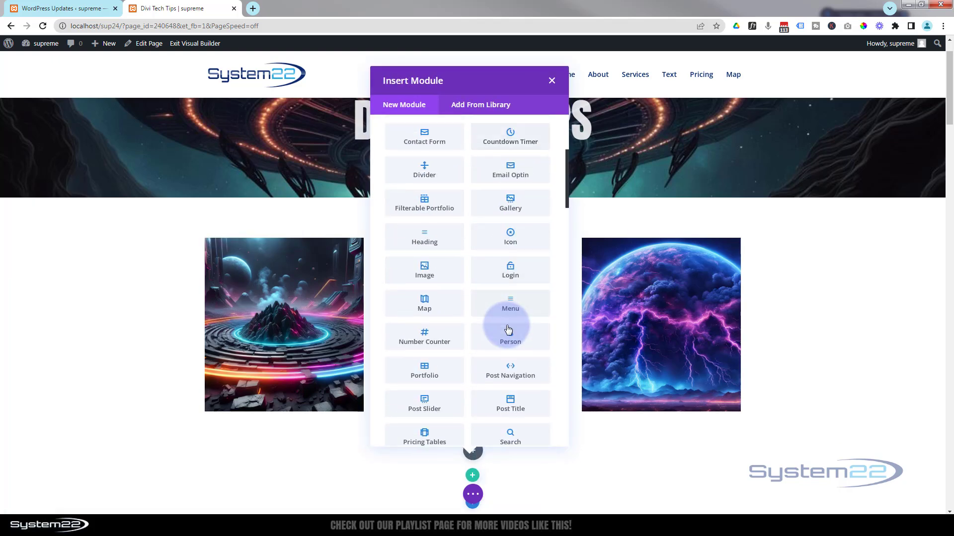
scroll(508, 330, "down", 10)
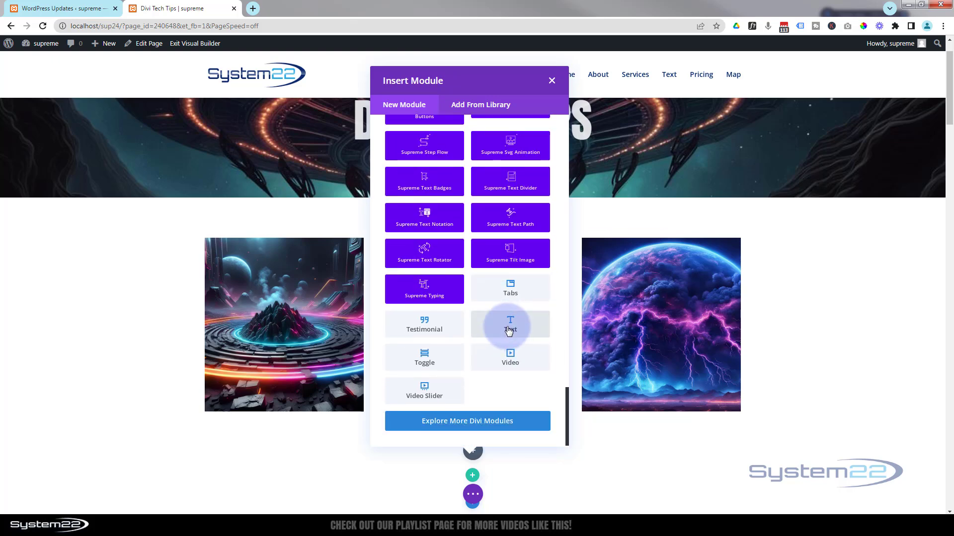
left_click(508, 329)
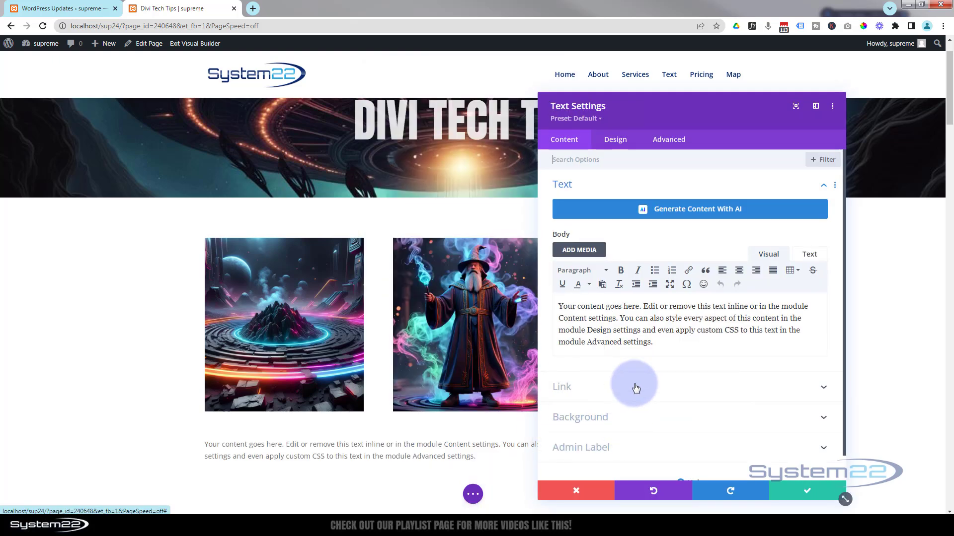
left_click_drag(660, 348, 541, 297)
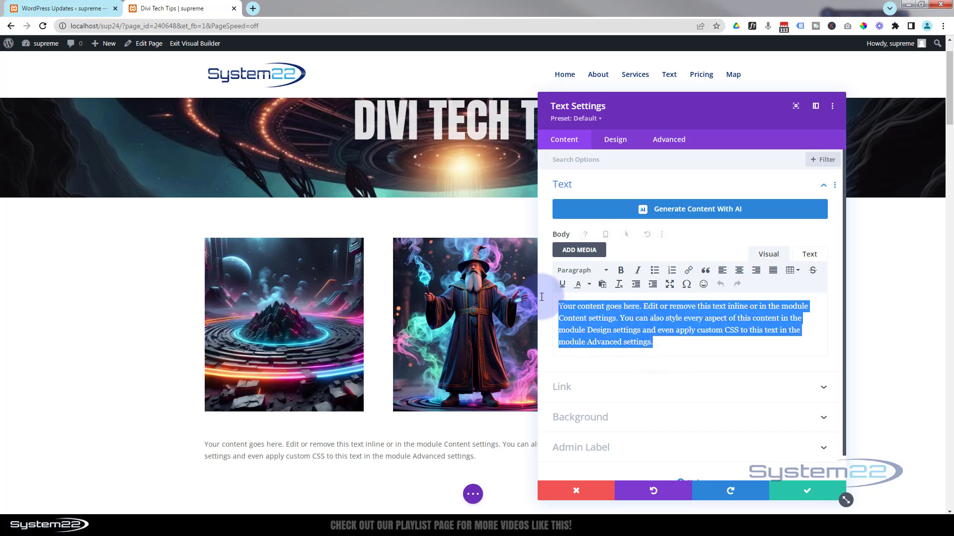
type("T")
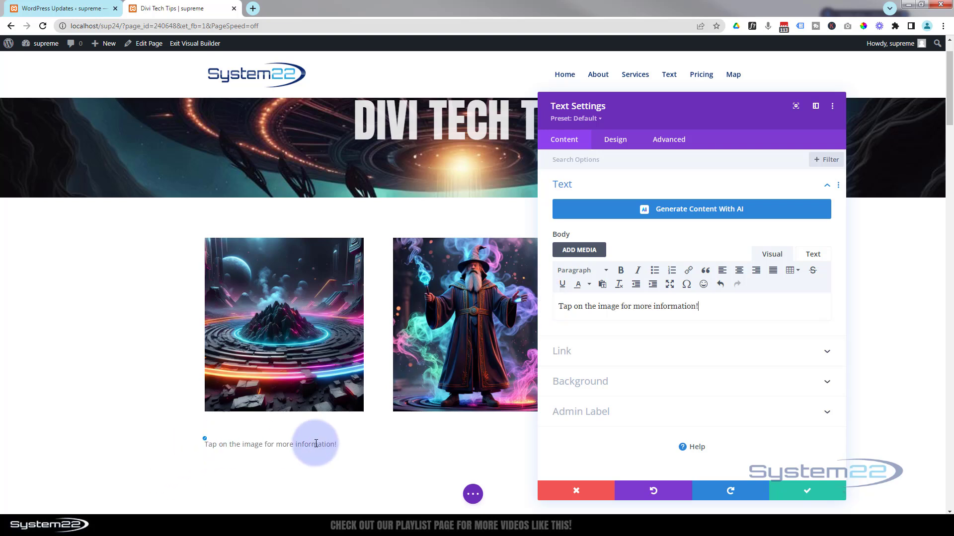
- Center the Text module's text alignment and save the module
left_click(623, 144)
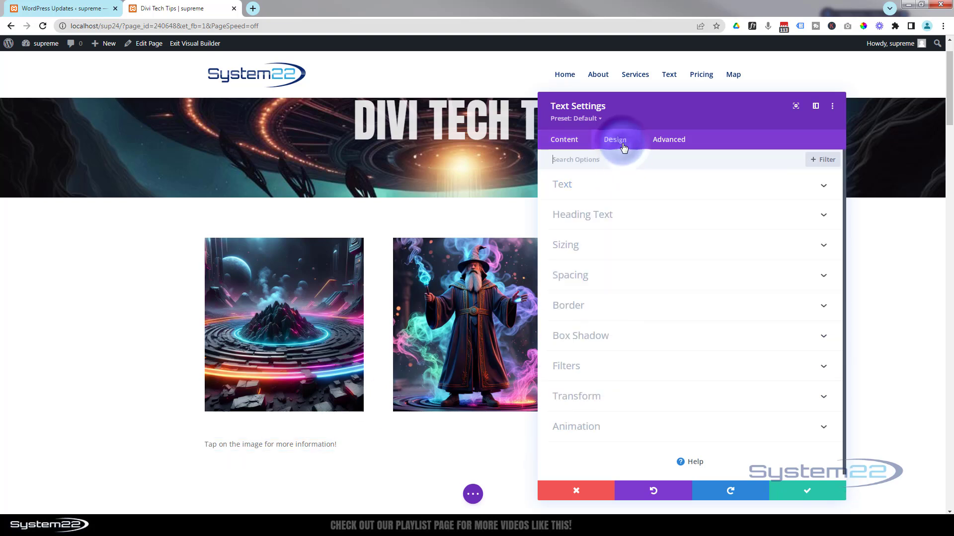
left_click(652, 196)
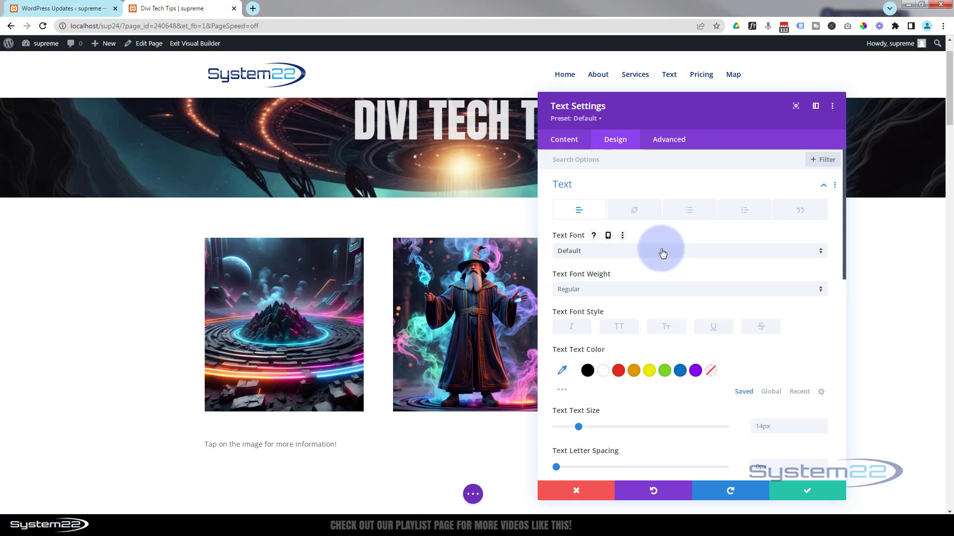
scroll(665, 260, "down", 6)
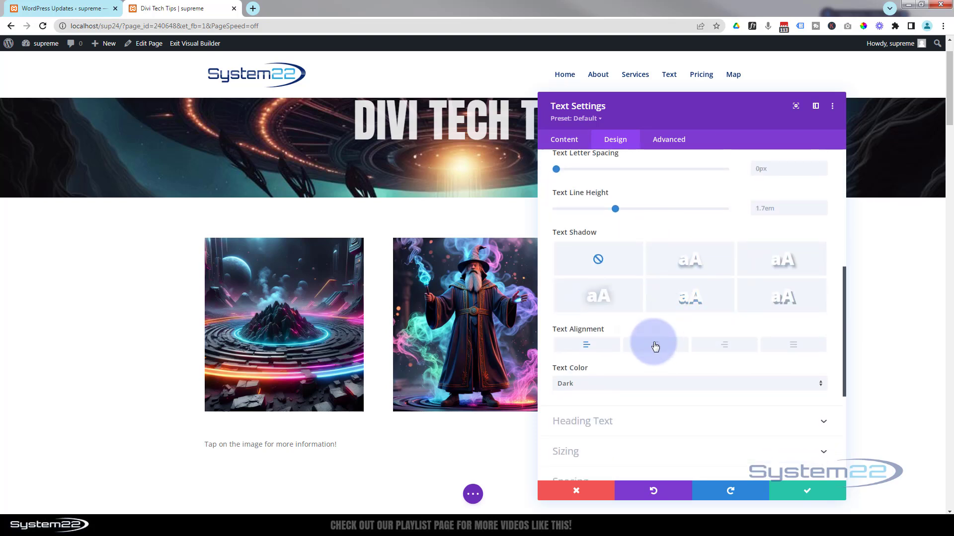
left_click(655, 347)
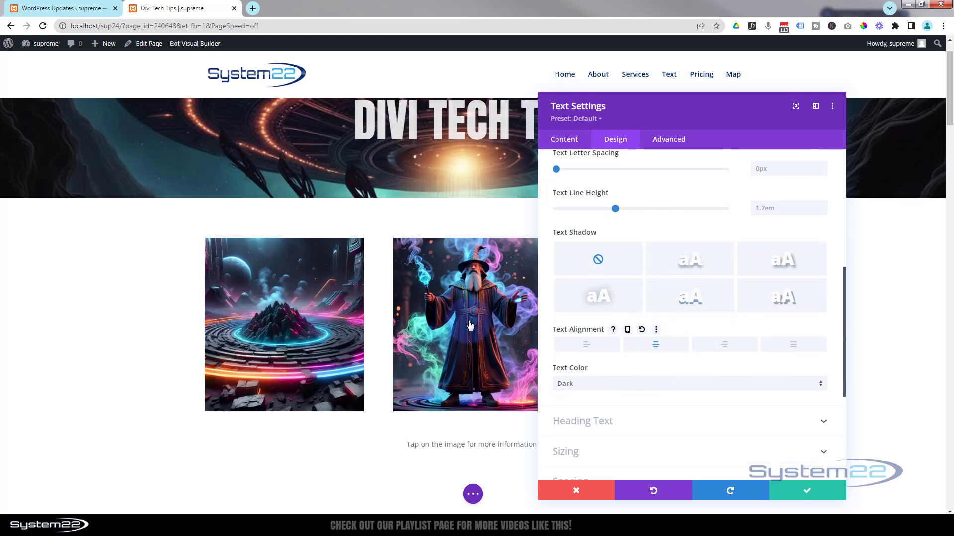
left_click(803, 488)
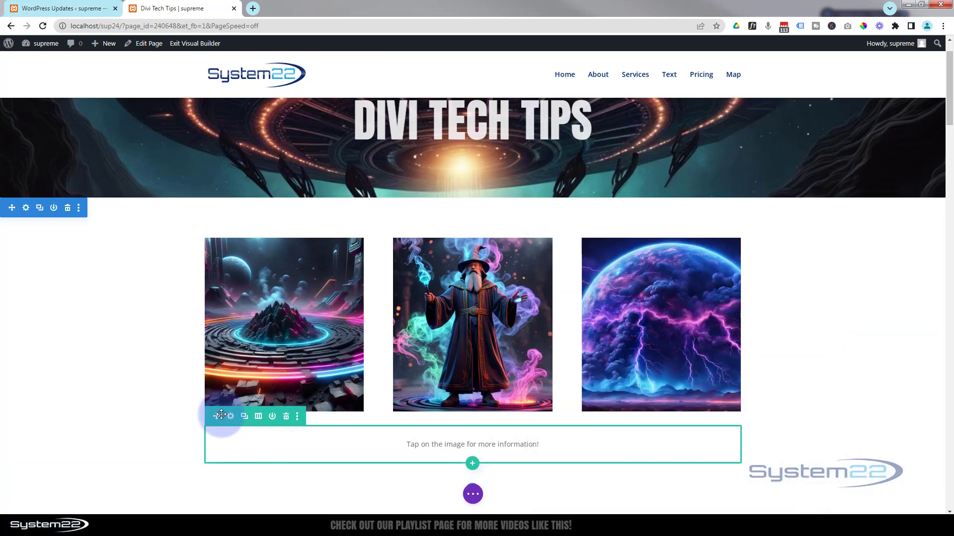
- Move the row containing the tap instruction text above the row of three images
left_click_drag(216, 417, 230, 207)
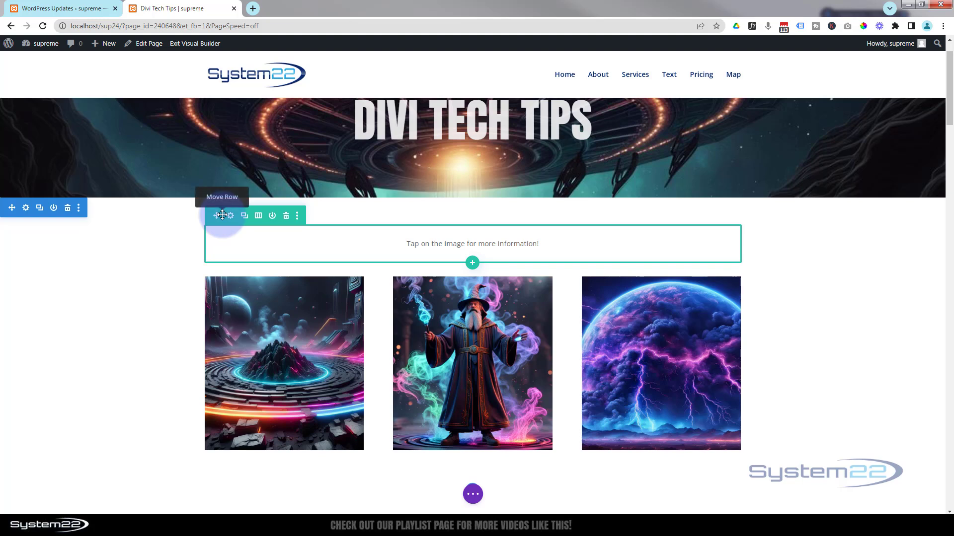
left_click_drag(222, 214, 250, 227)
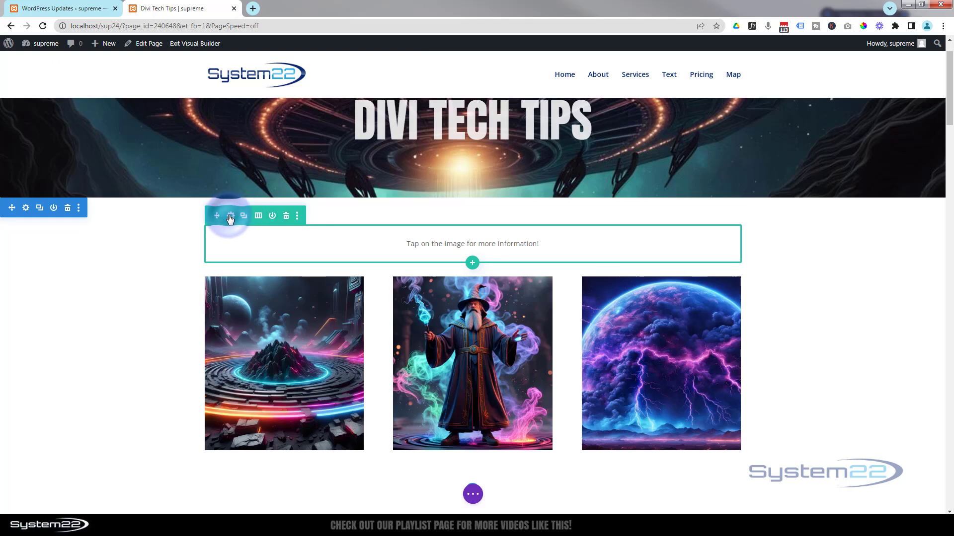
- Set the top and bottom padding of the tap instruction row to 0px and save the row settings
left_click(230, 217)
left_click(627, 148)
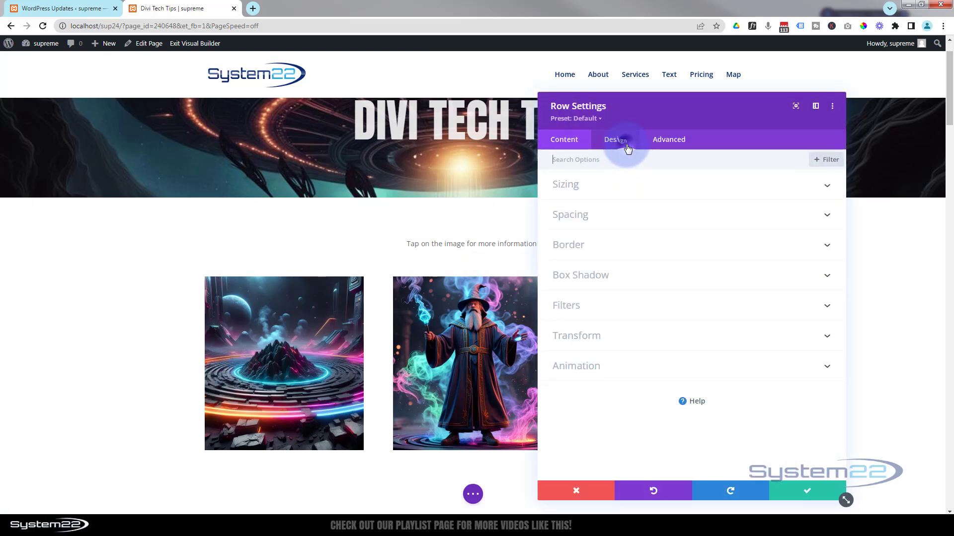
left_click(649, 213)
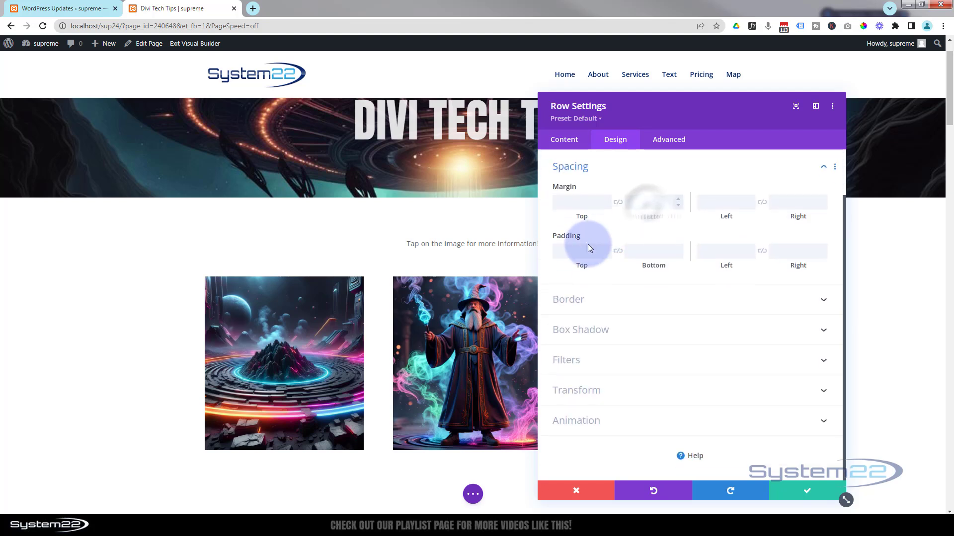
left_click(583, 250)
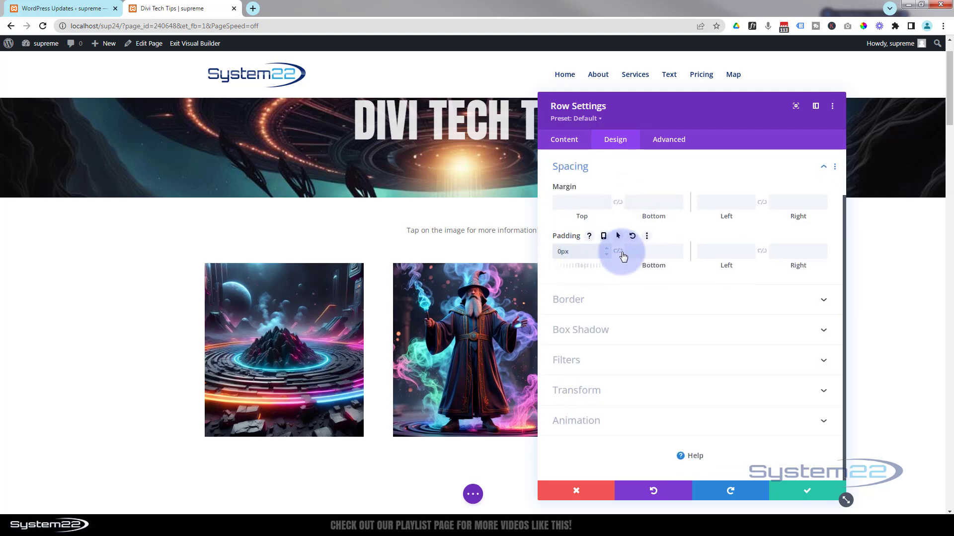
left_click(617, 252)
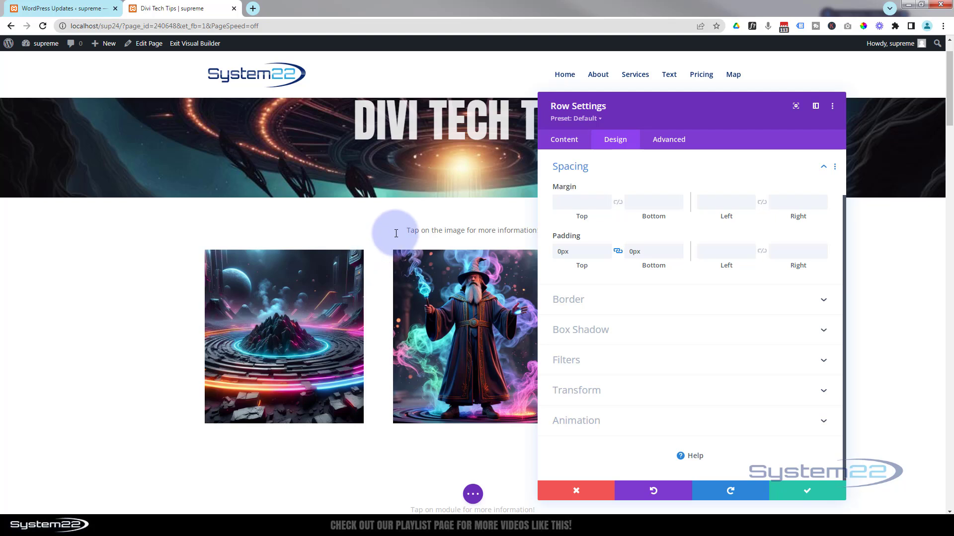
left_click(808, 492)
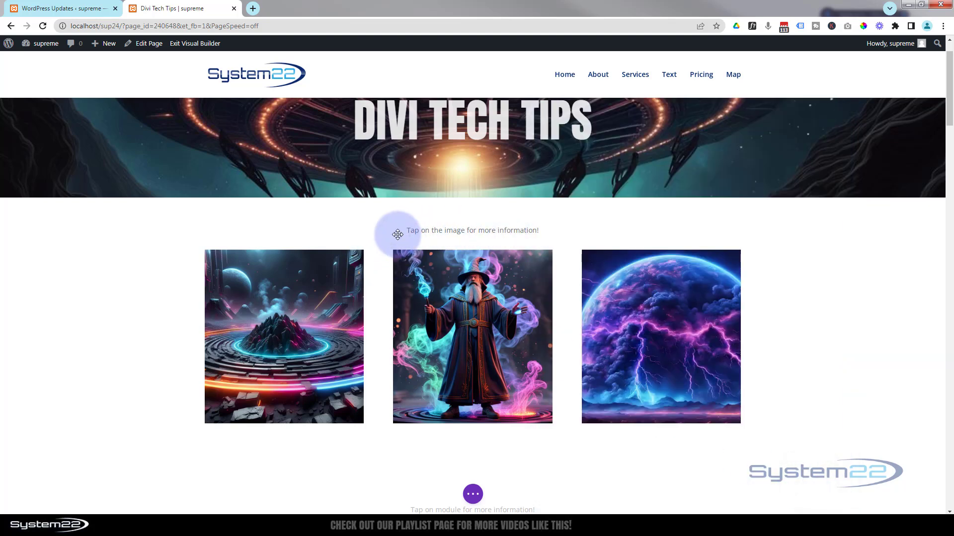
- Disable the tap instruction row on Desktop in its visibility settings and save the row
mouse_move(555, 230)
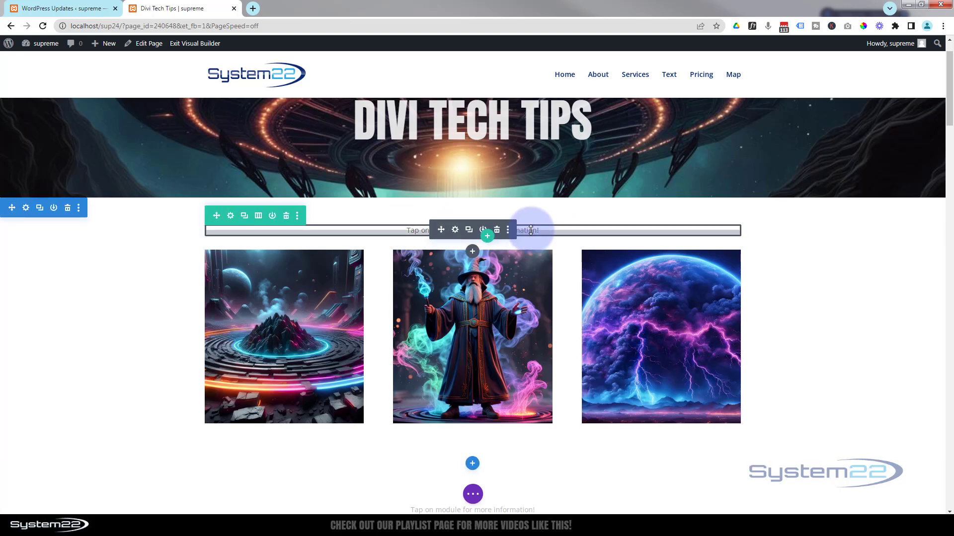
left_click(231, 217)
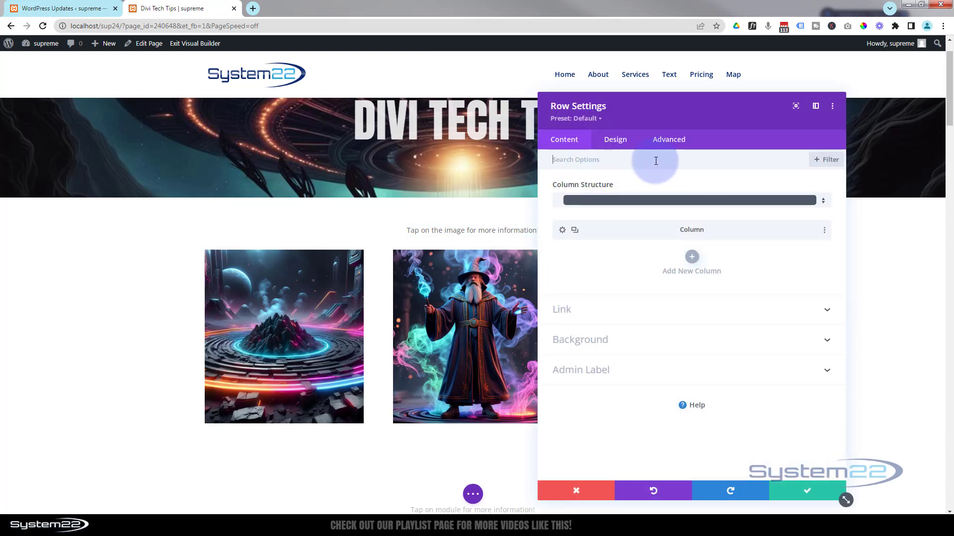
left_click(680, 142)
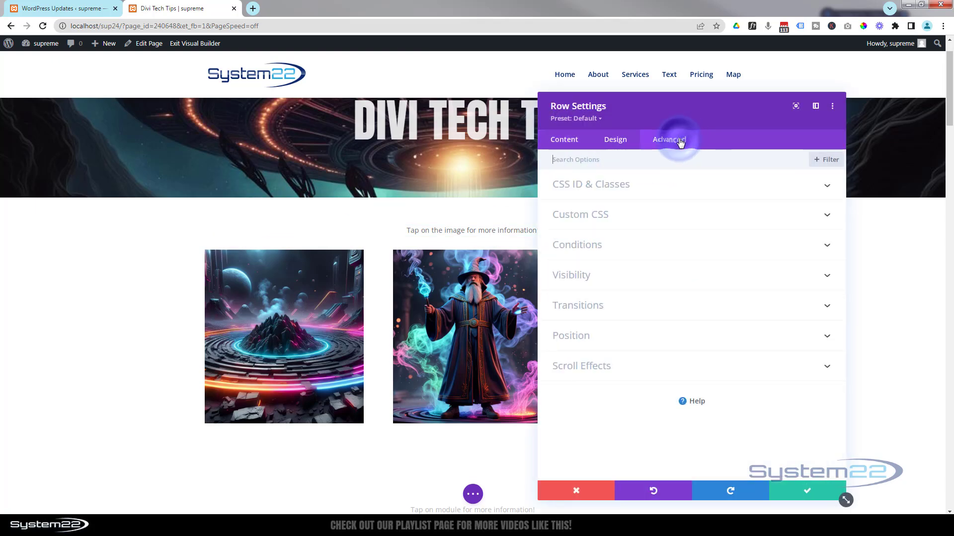
left_click(622, 279)
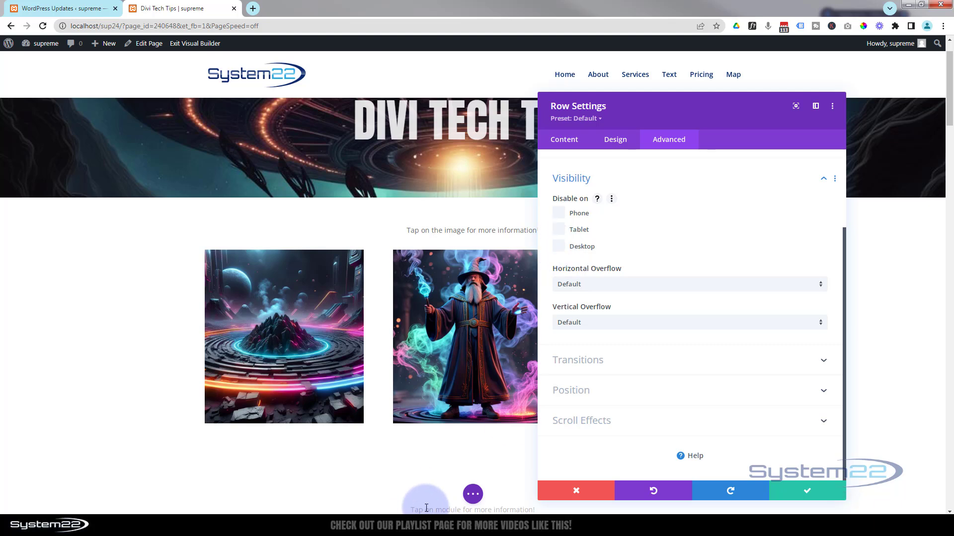
left_click(559, 246)
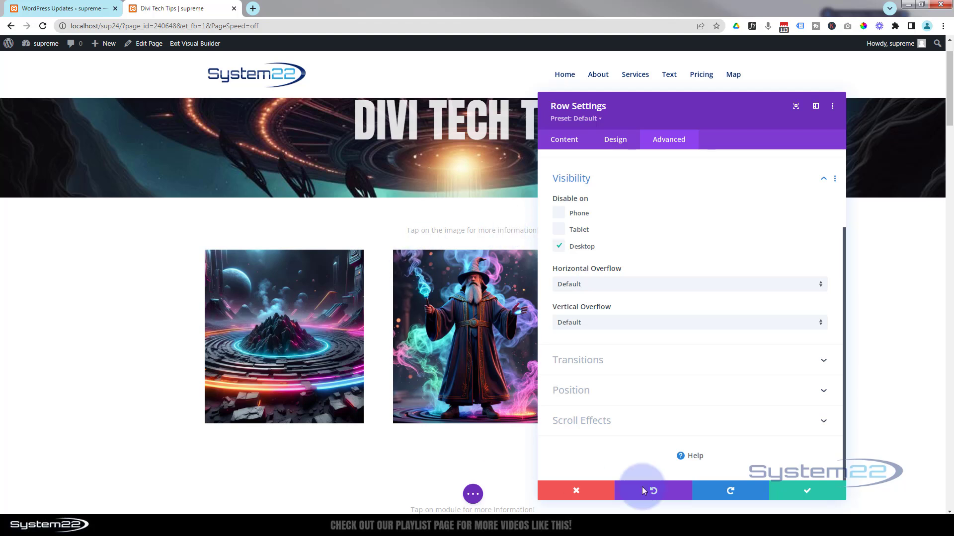
left_click(823, 493)
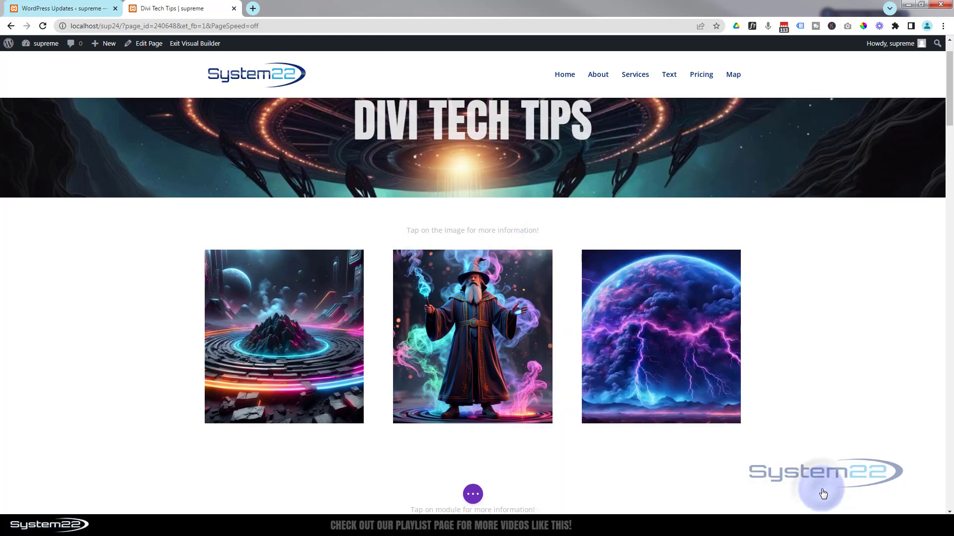
- Save the page as a draft and exit the Visual Builder
left_click(473, 494)
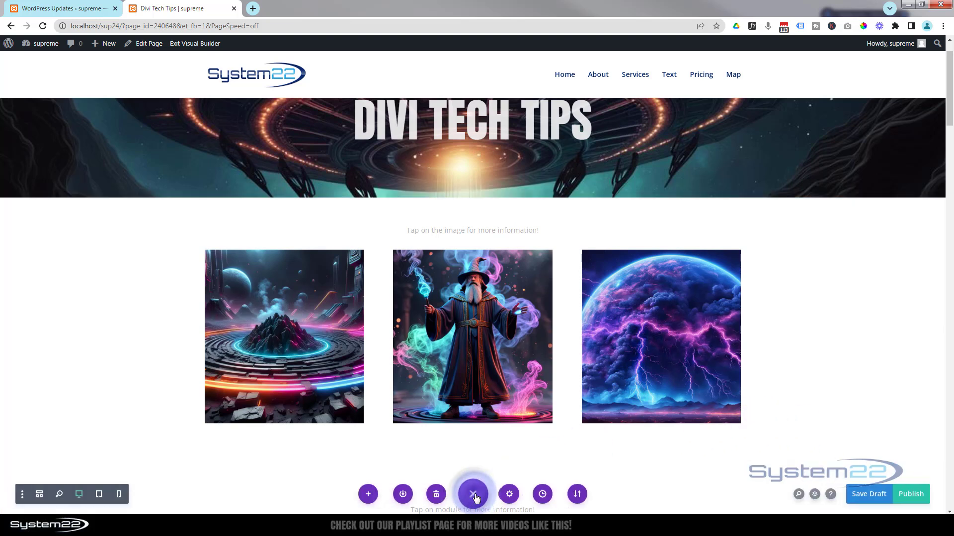
left_click(876, 499)
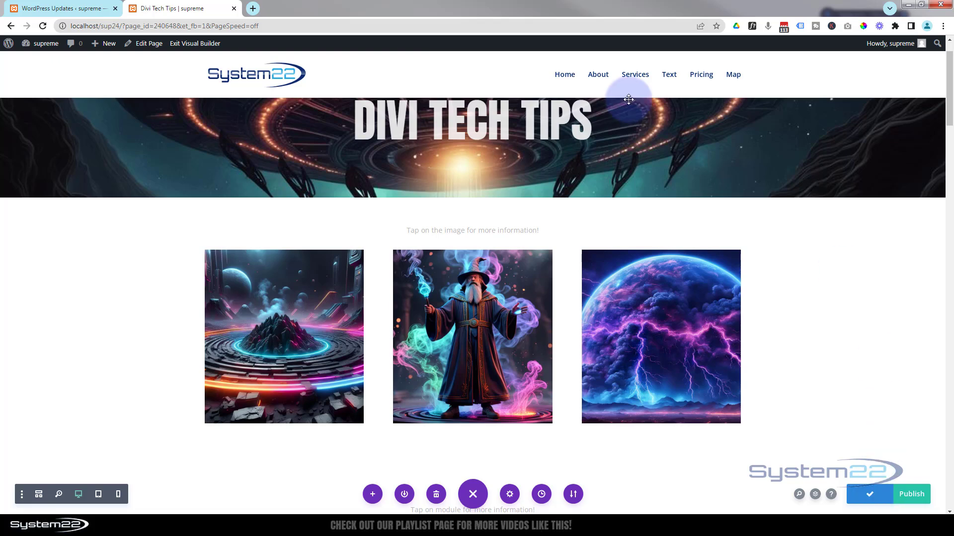
left_click(190, 43)
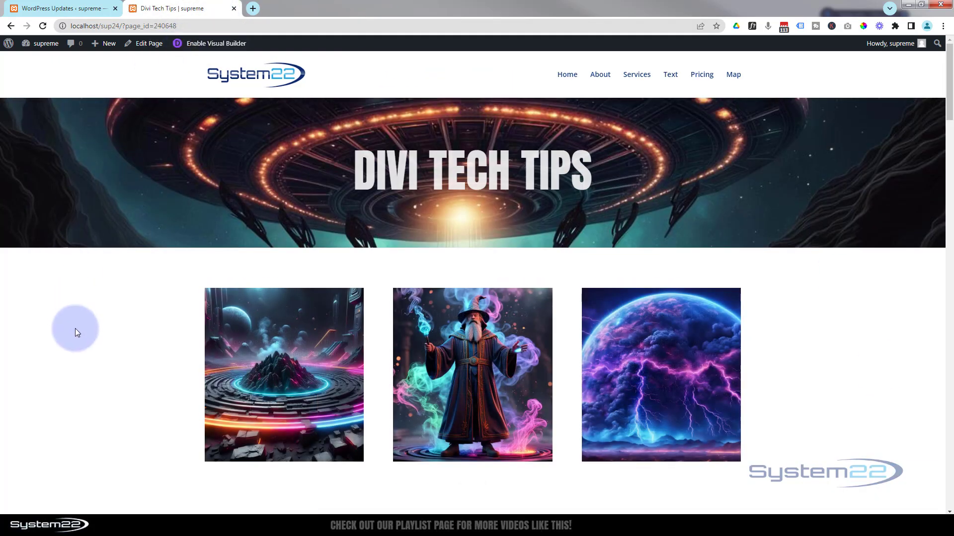
- Check the hover reveal effect on all three image columns of the front-end desktop page
mouse_move(246, 390)
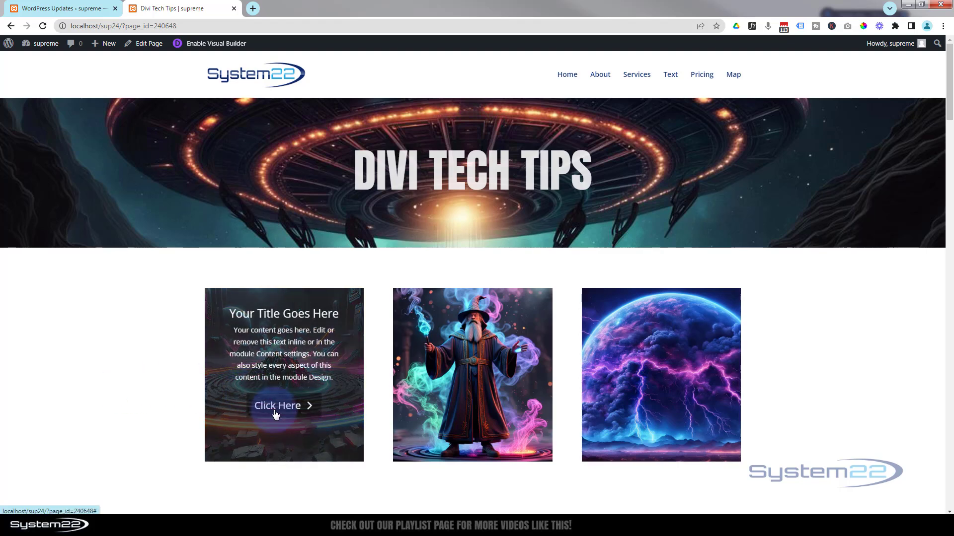
left_click(291, 412)
left_click(439, 403)
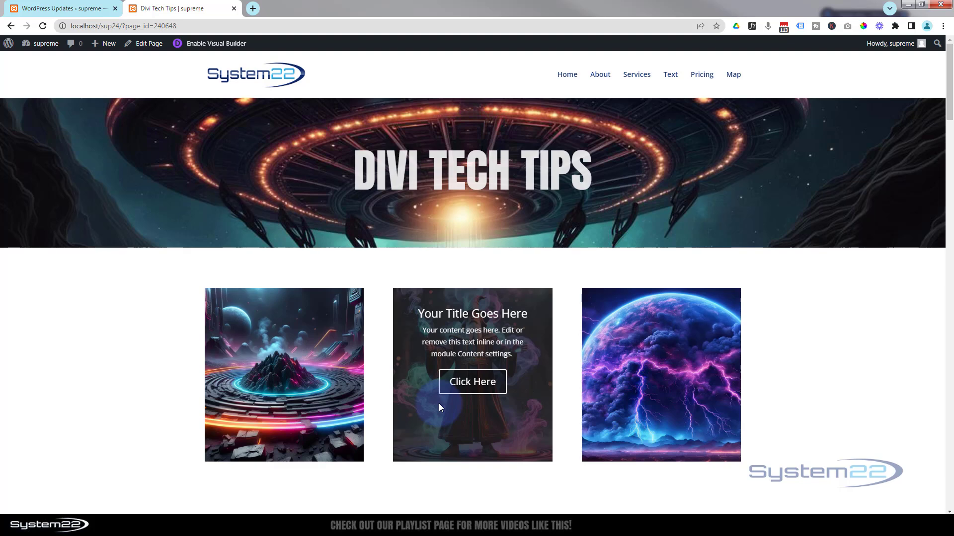
left_click(630, 406)
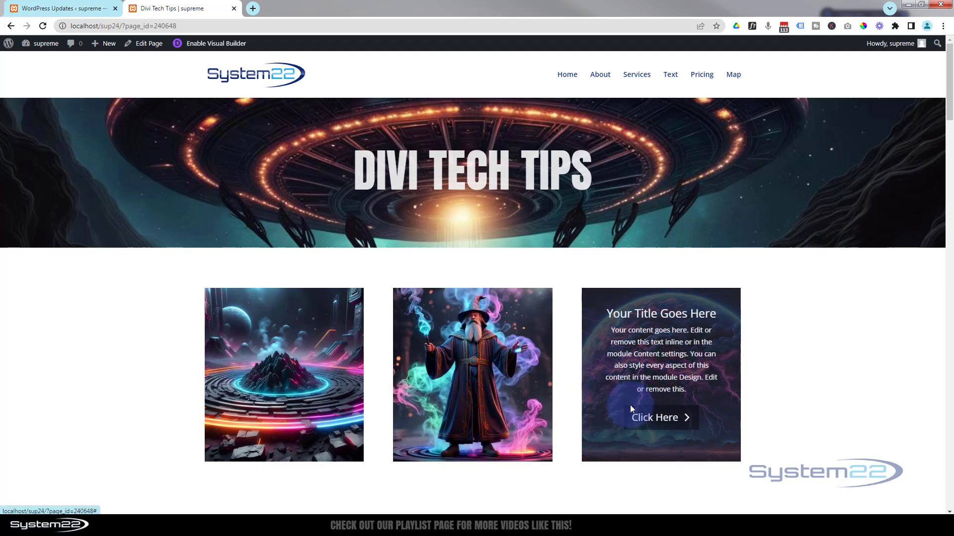
mouse_move(522, 408)
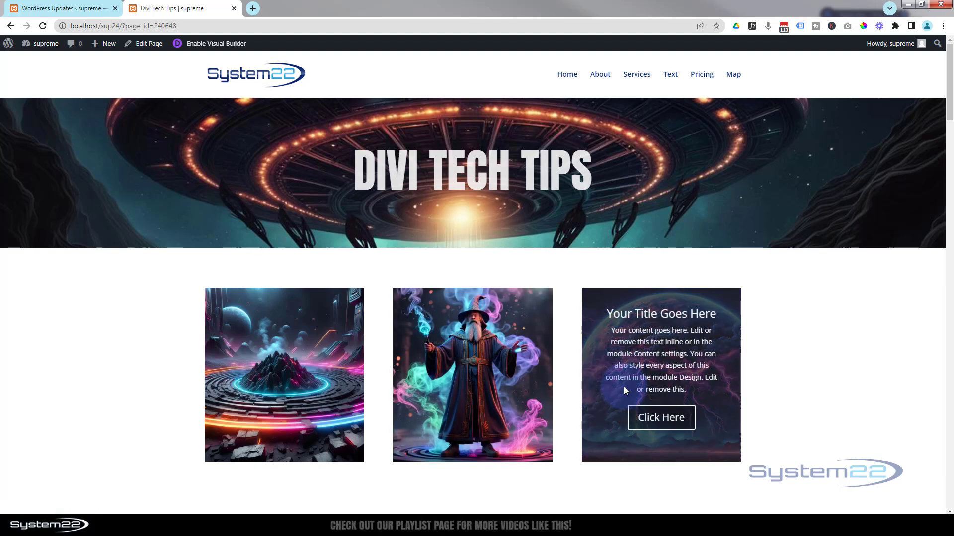
mouse_move(344, 387)
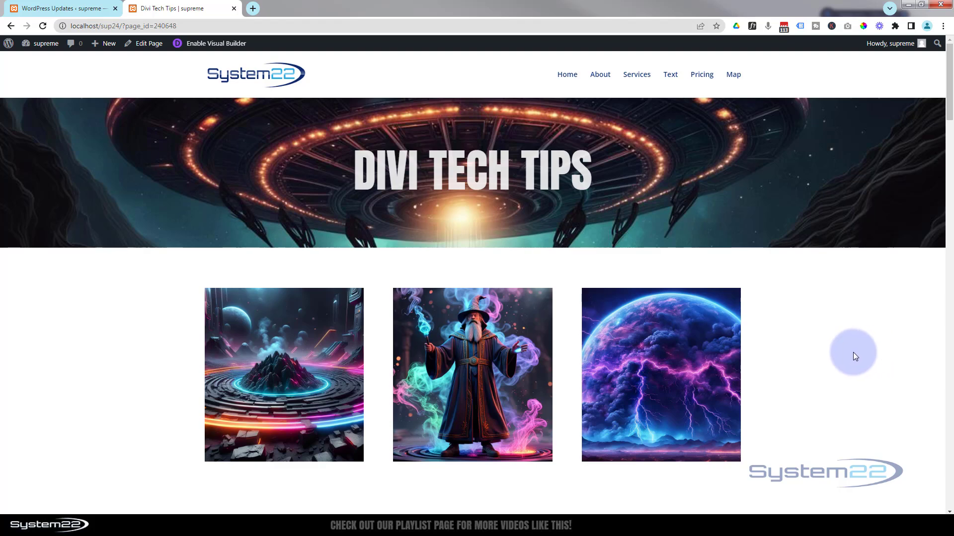
- Emulate the page on an iPhone 12 Pro in the browser's developer tools and test tapping the first two images
key("ctrl+shift+i")
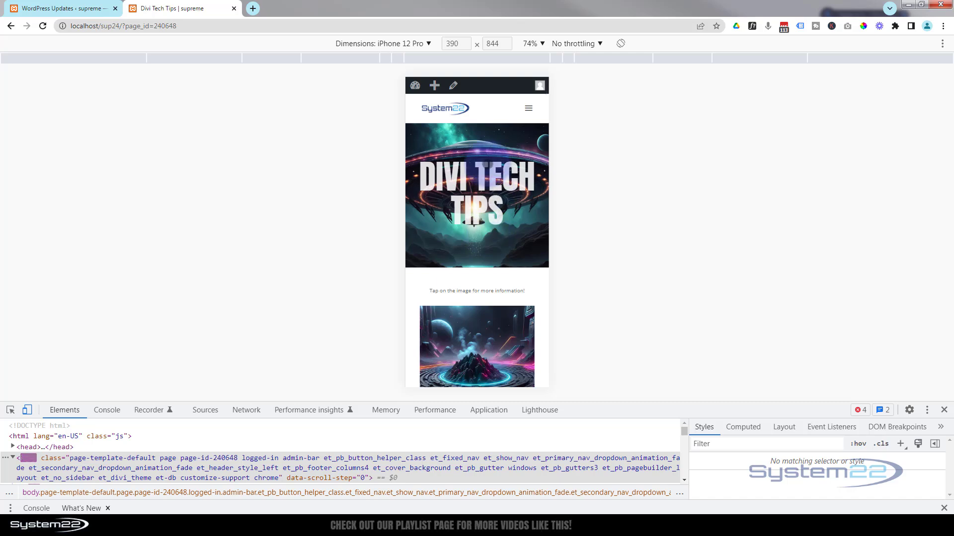
scroll(487, 254, "down", 3)
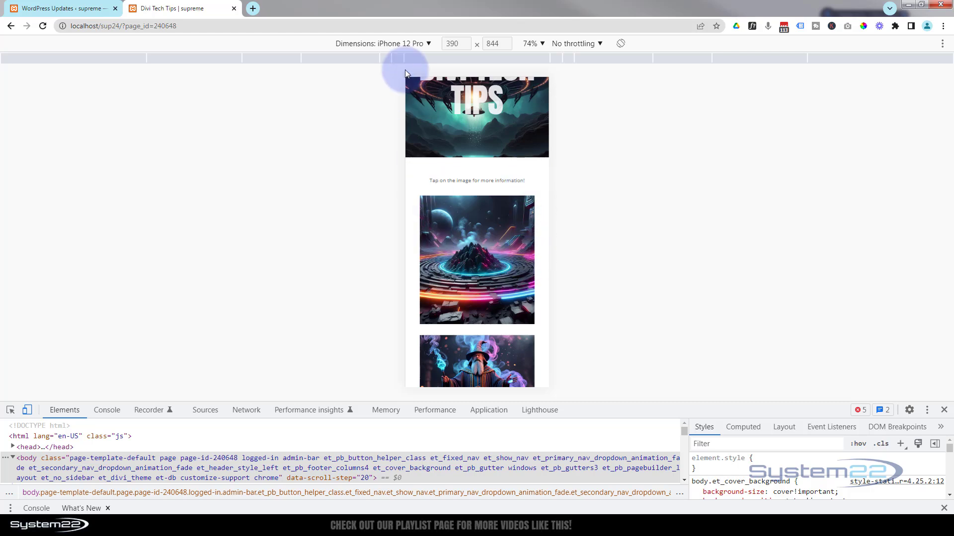
left_click(430, 219)
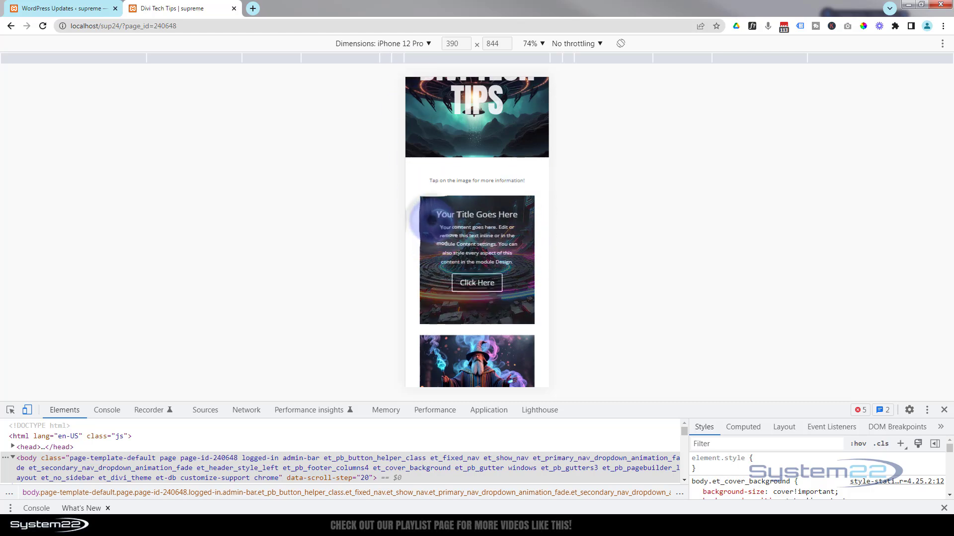
left_click(431, 347)
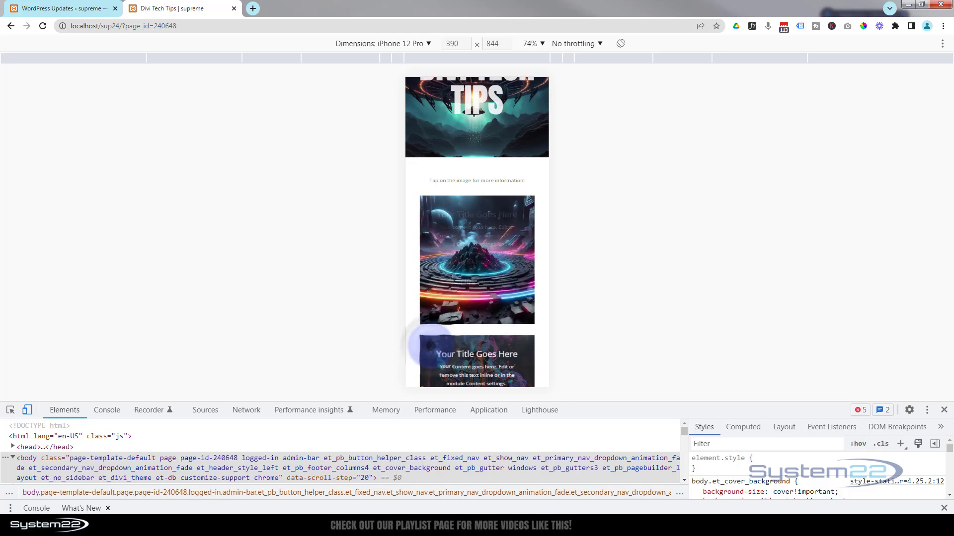
- Switch the device emulation to iPad Air at 100% zoom
left_click(383, 43)
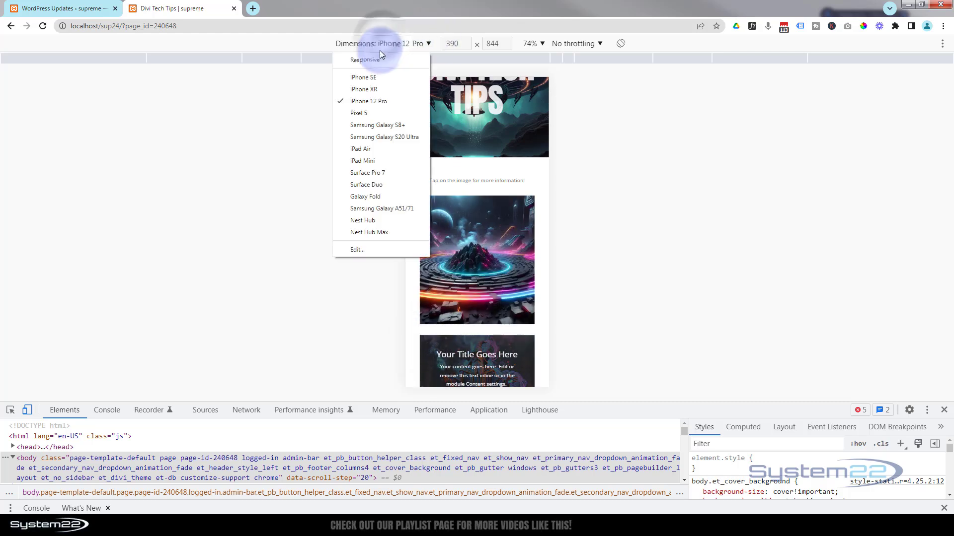
left_click(368, 149)
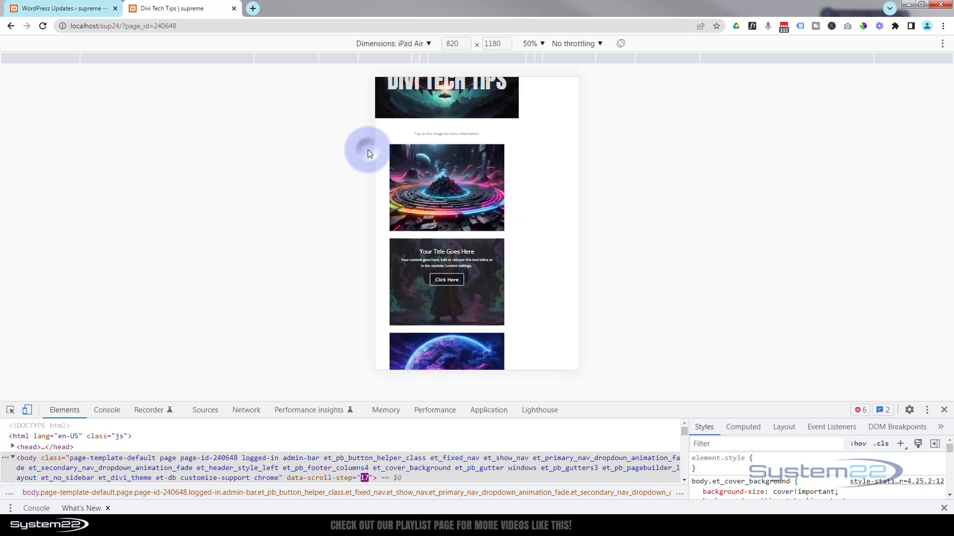
left_click(529, 43)
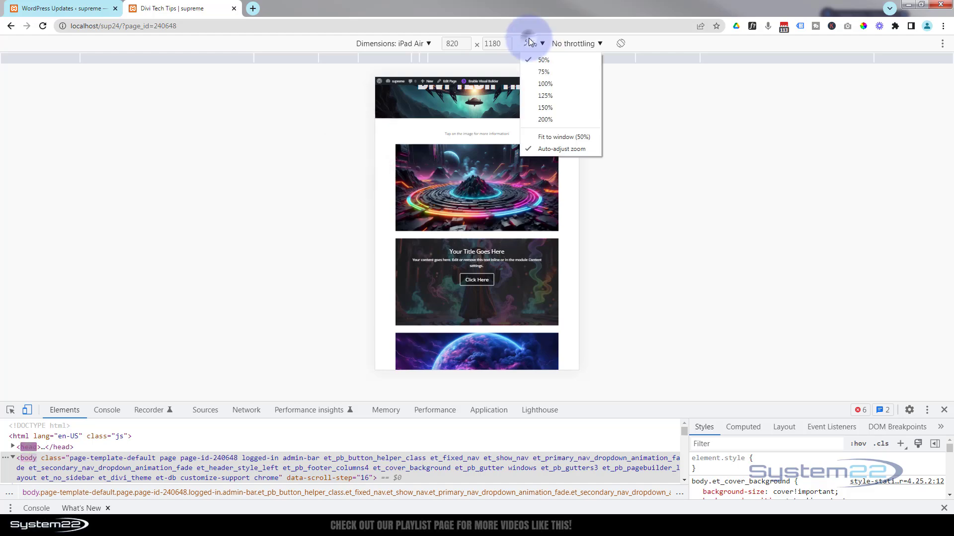
left_click(547, 83)
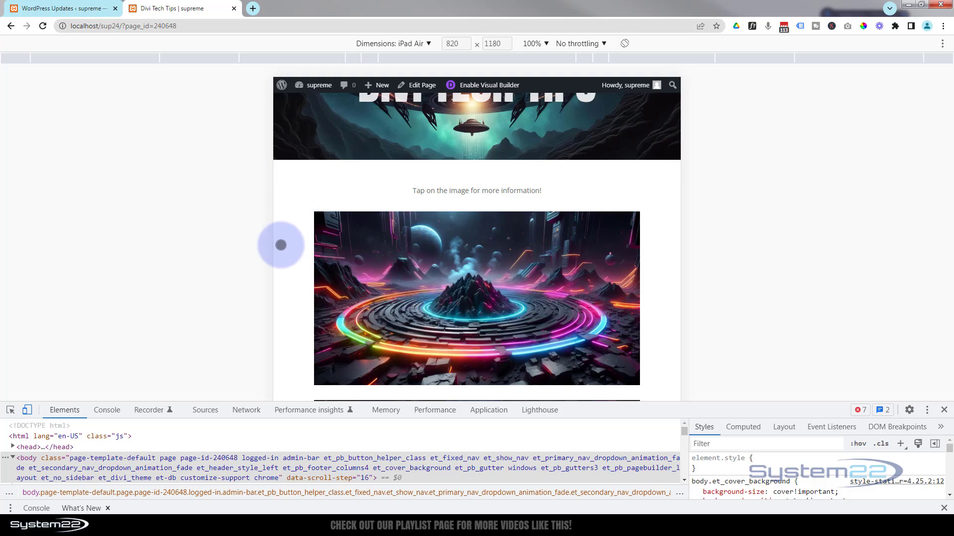
- Test the tap reveal on the stacked images in the iPad Air view, then close the developer tools
left_click(328, 239)
scroll(301, 244, "down", 4)
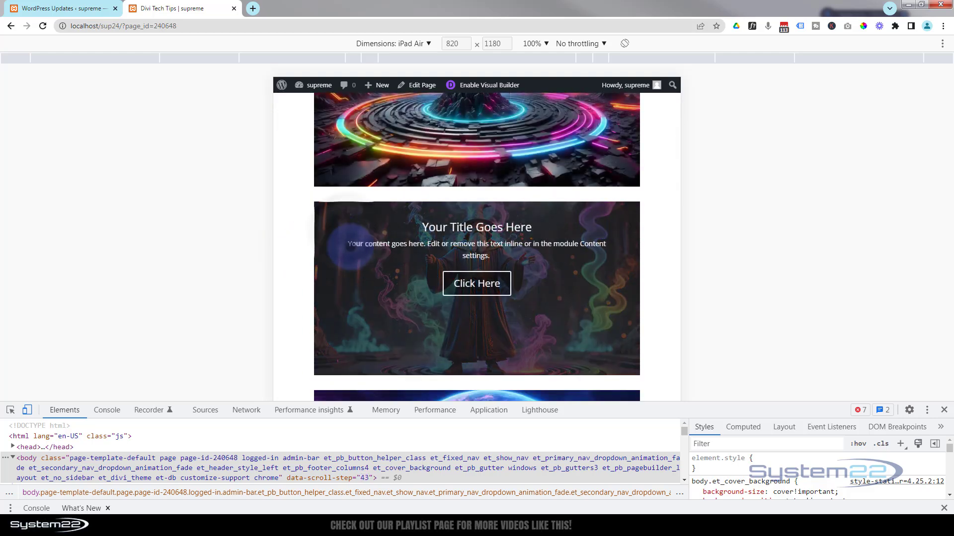
scroll(278, 272, "down", 1)
scroll(278, 271, "down", 4)
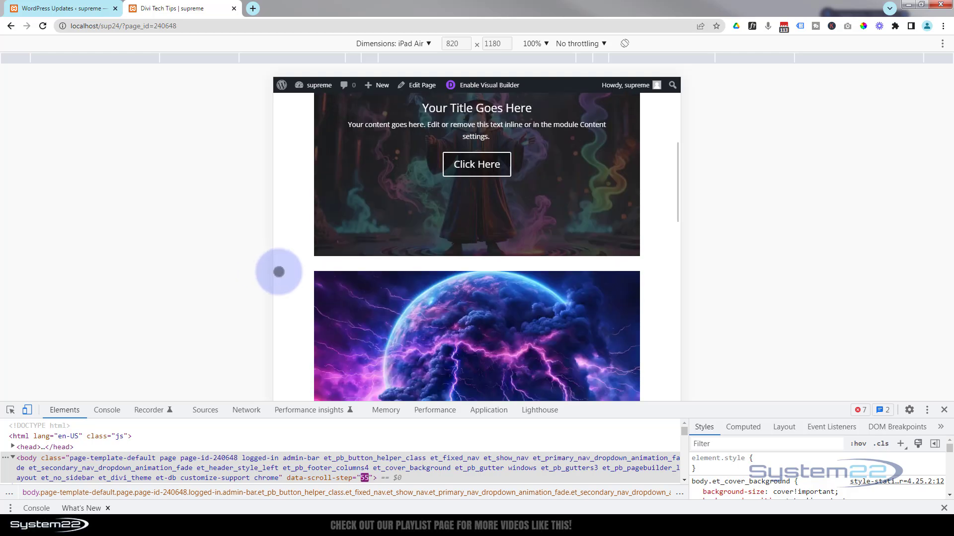
left_click(323, 216)
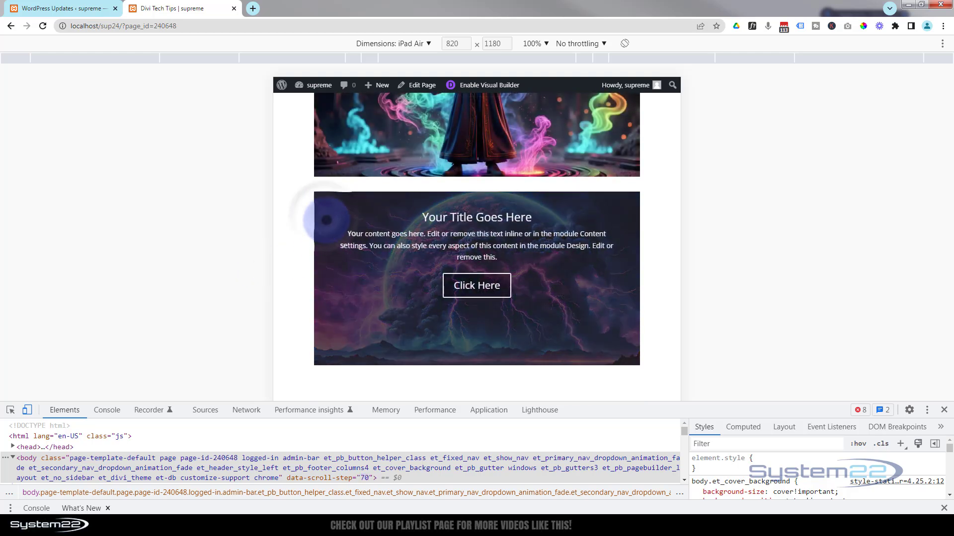
scroll(296, 300, "up", 1)
scroll(296, 300, "up", 7)
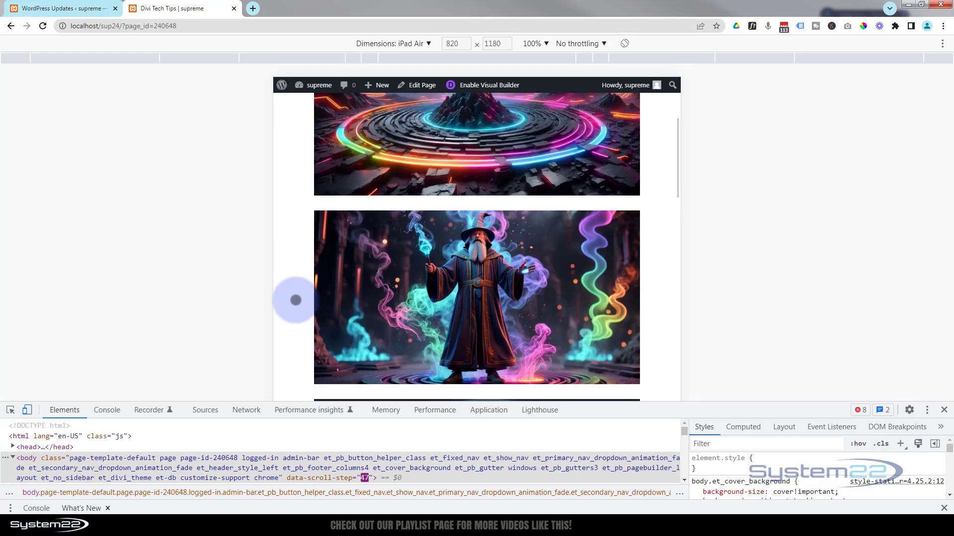
left_click(944, 411)
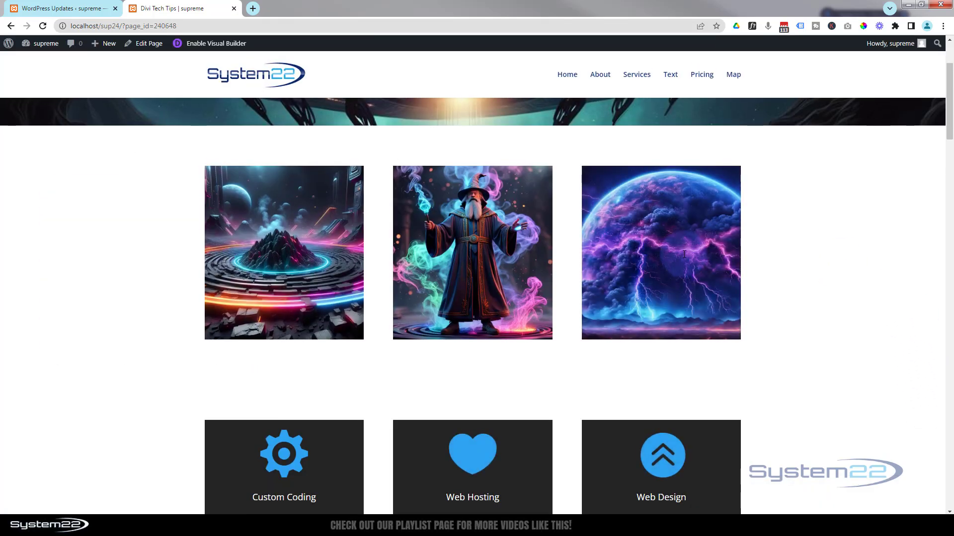